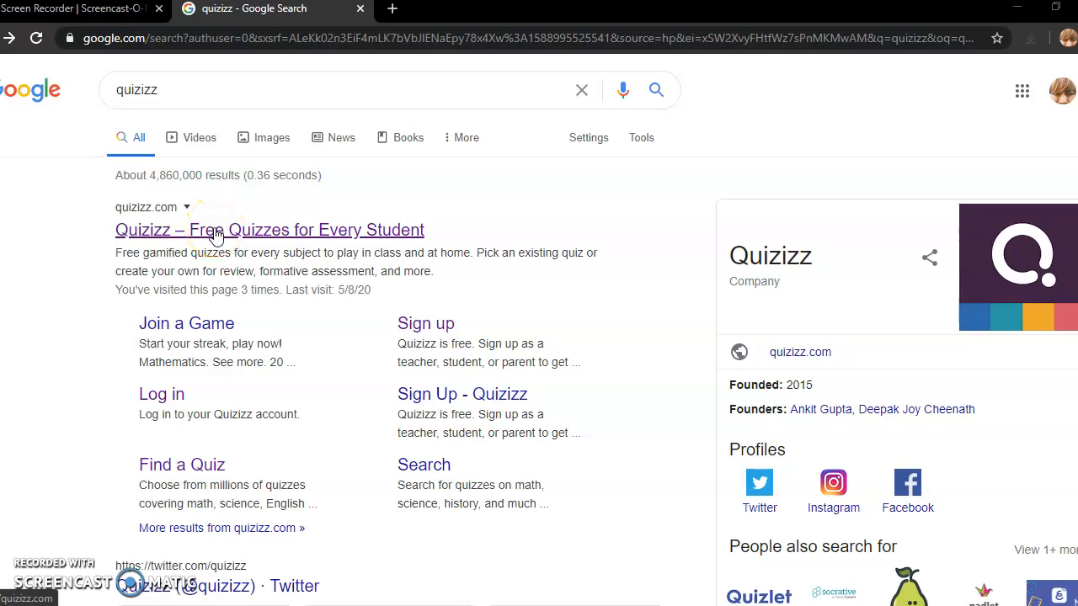
# - Open quizizz.com from the first Google result, 'Quizizz – Free Quizzes for Every Student'
pyautogui.click(216, 233)
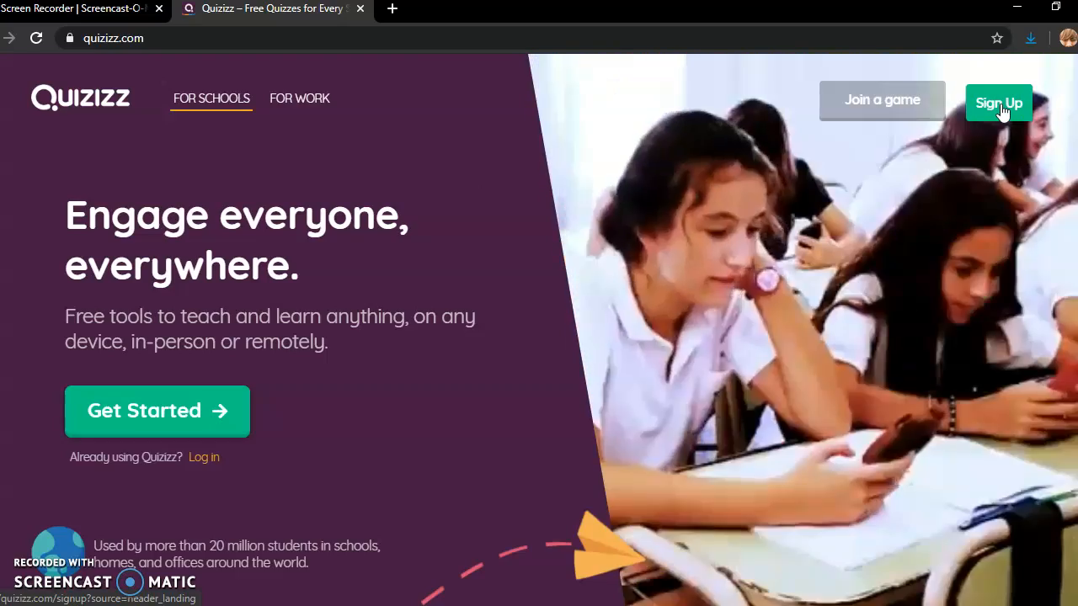
# - Log in to Quizizz through Log in with Gmail using the teacher's Google account
pyautogui.click(1002, 109)
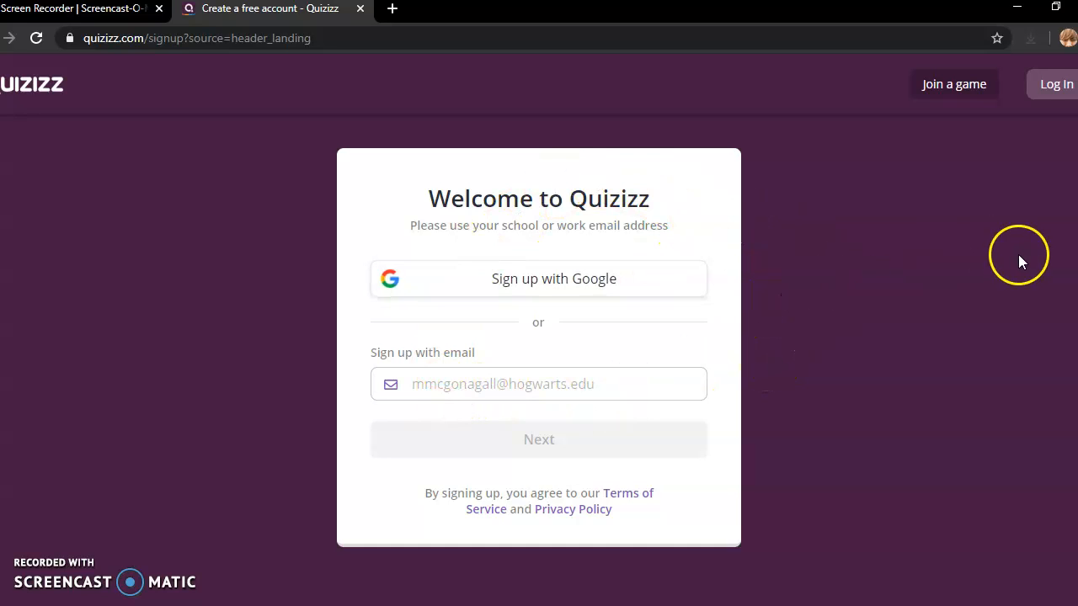
pyautogui.click(1047, 99)
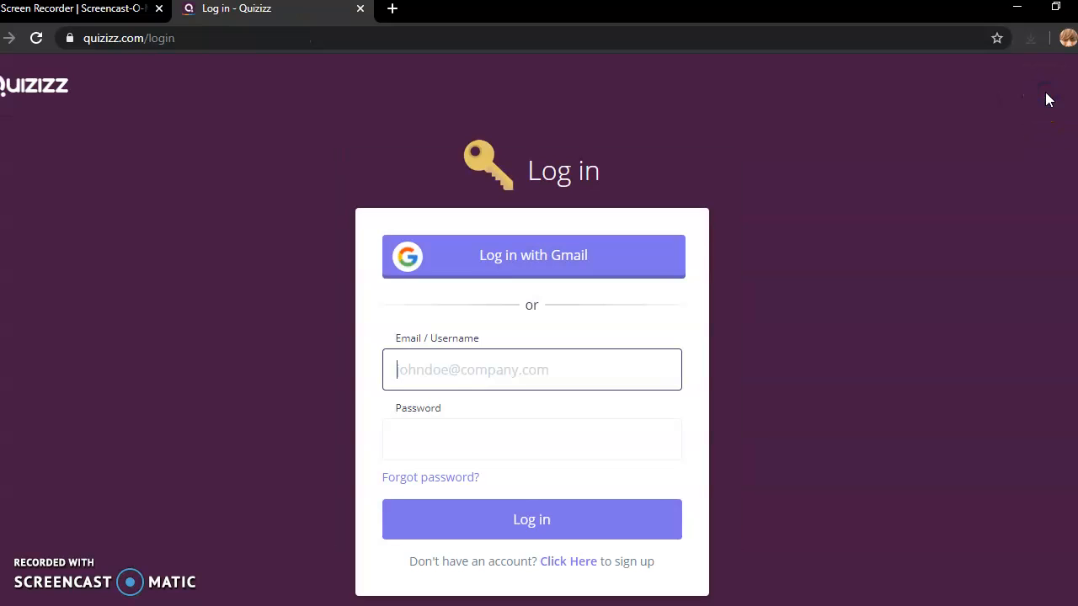
pyautogui.click(530, 264)
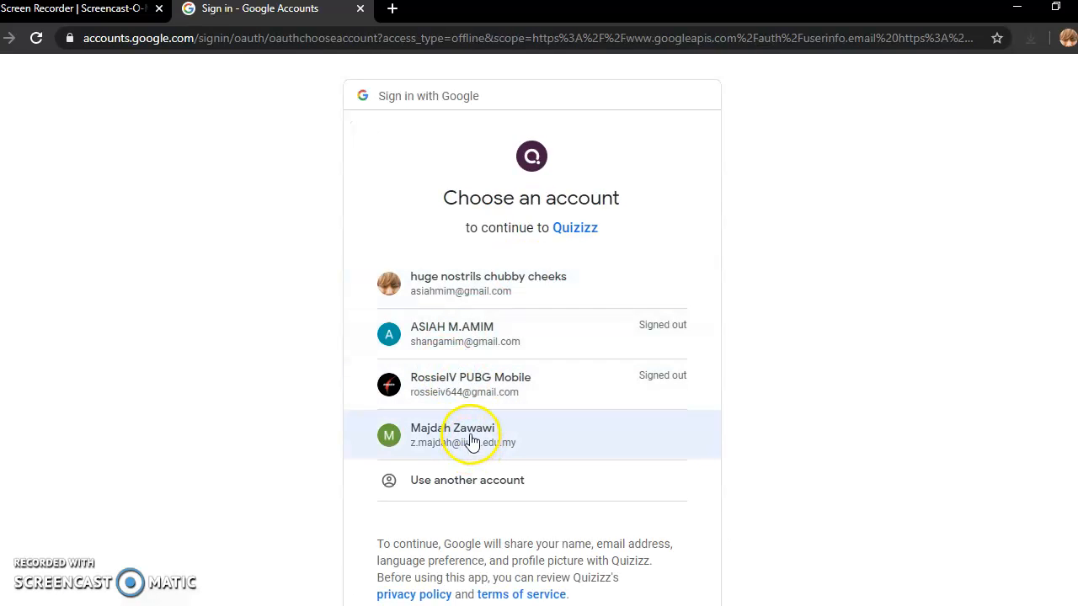
pyautogui.click(472, 438)
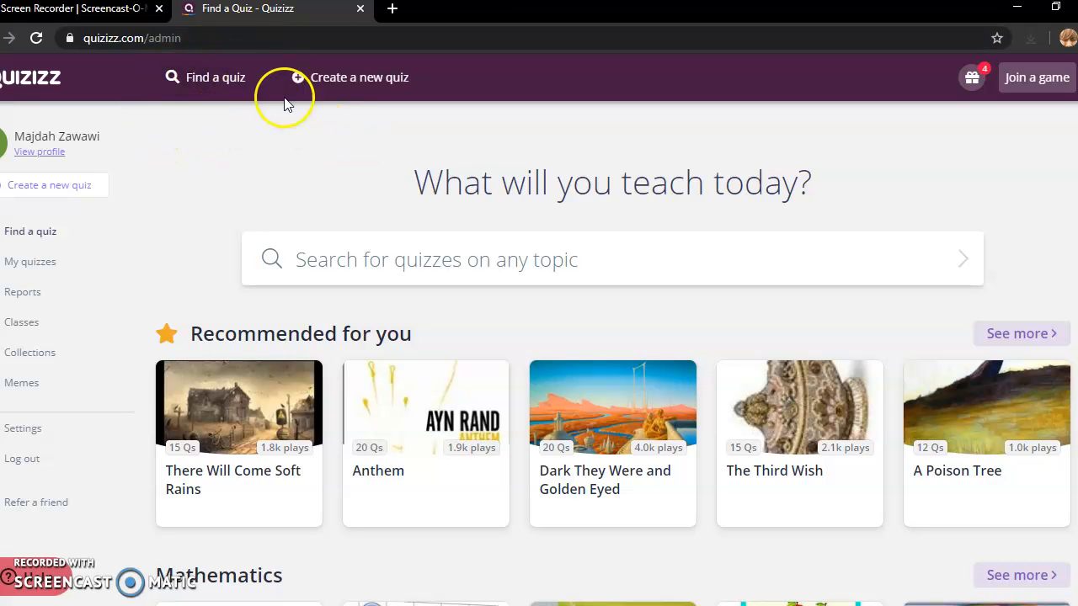
# - Create a new quiz named 'Stare decisis' tagged with the Education subject
pyautogui.click(344, 80)
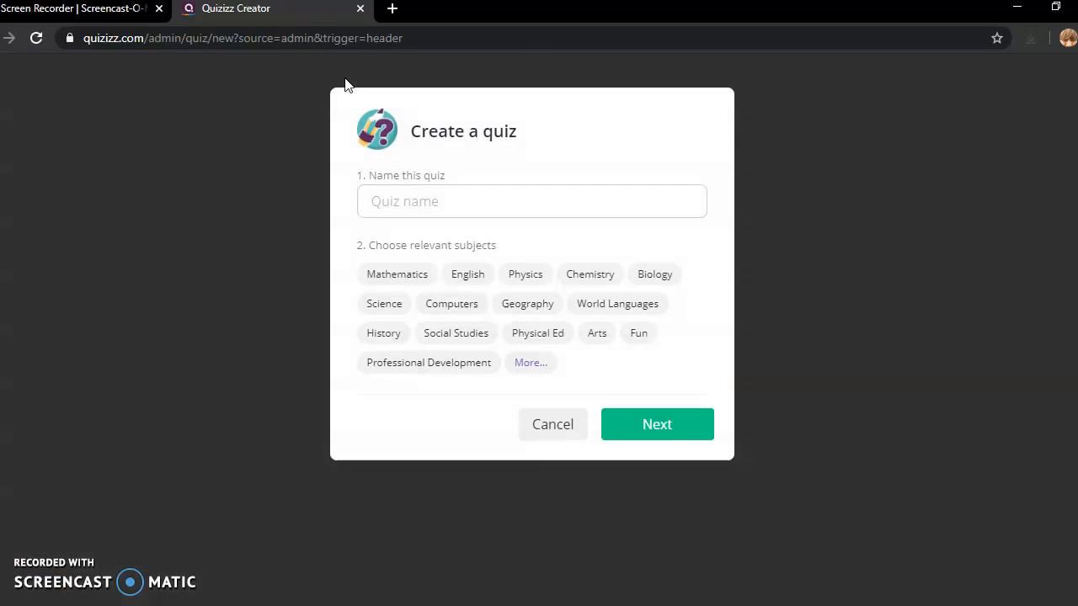
pyautogui.click(439, 199)
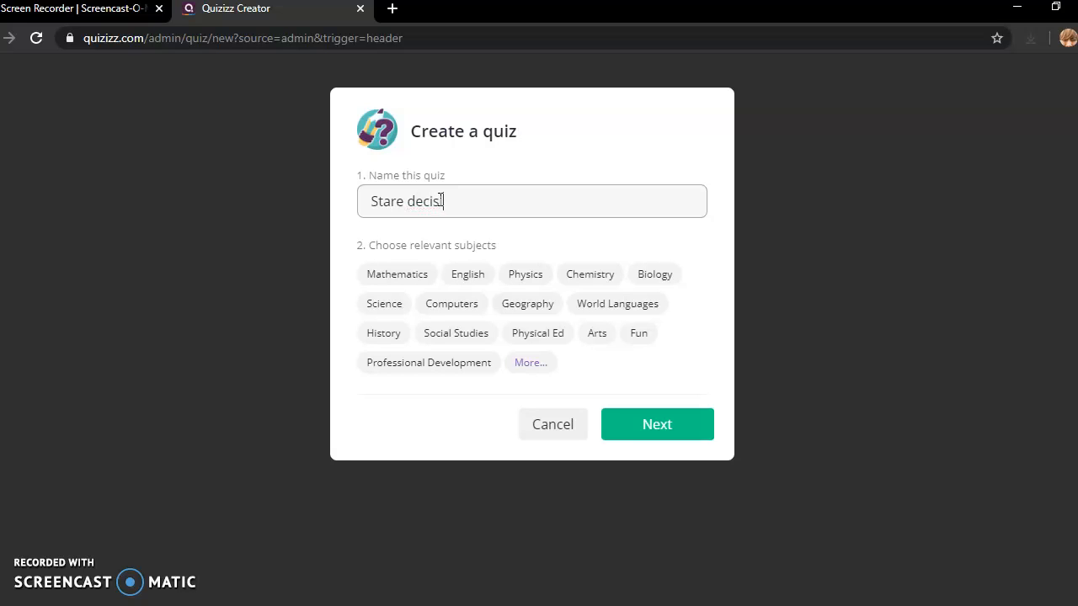
pyautogui.click(535, 378)
pyautogui.click(455, 333)
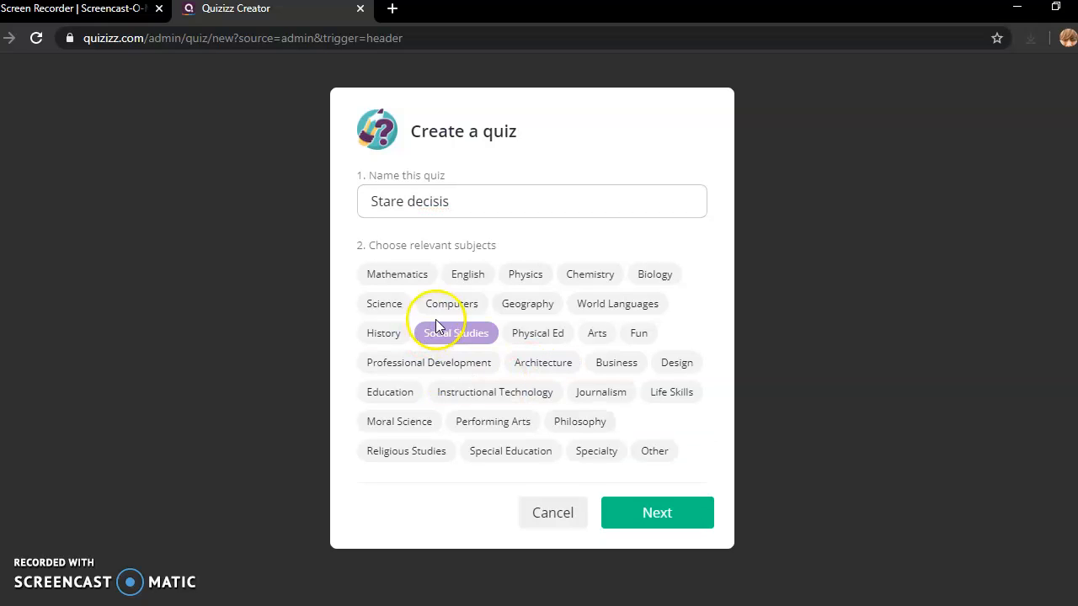
pyautogui.click(391, 396)
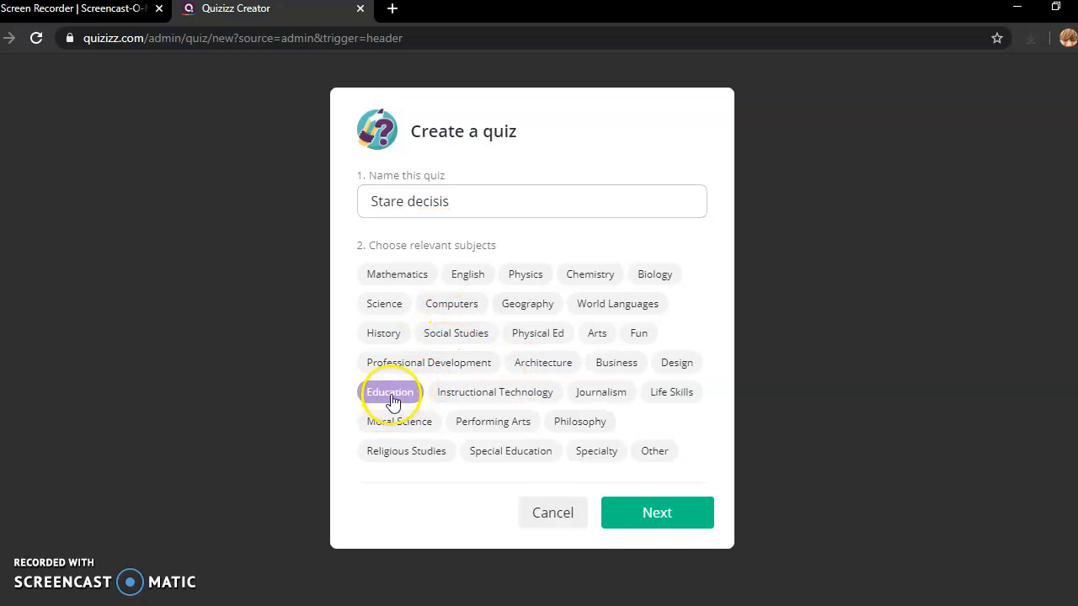
pyautogui.click(389, 399)
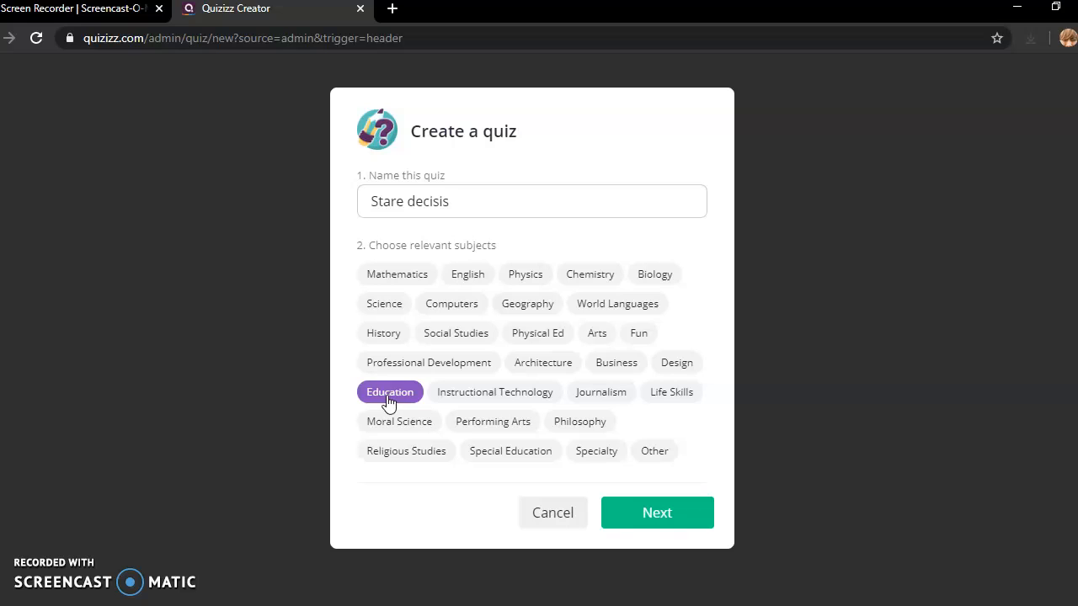
pyautogui.click(654, 513)
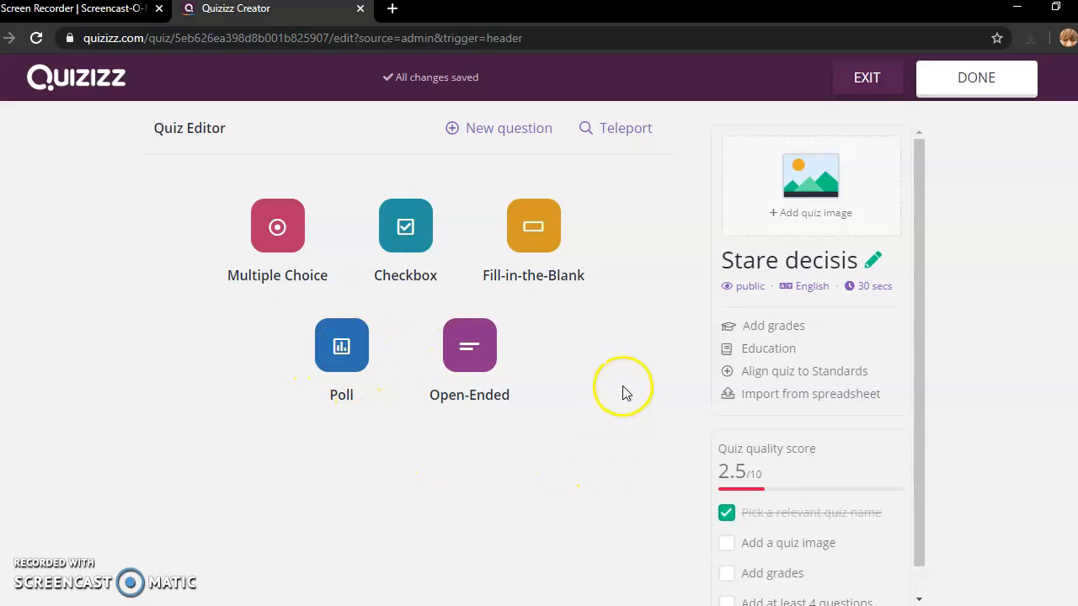
# - Add open-ended Question 1 'What is meant by stare decisis' with a 30-second limit
pyautogui.click(468, 358)
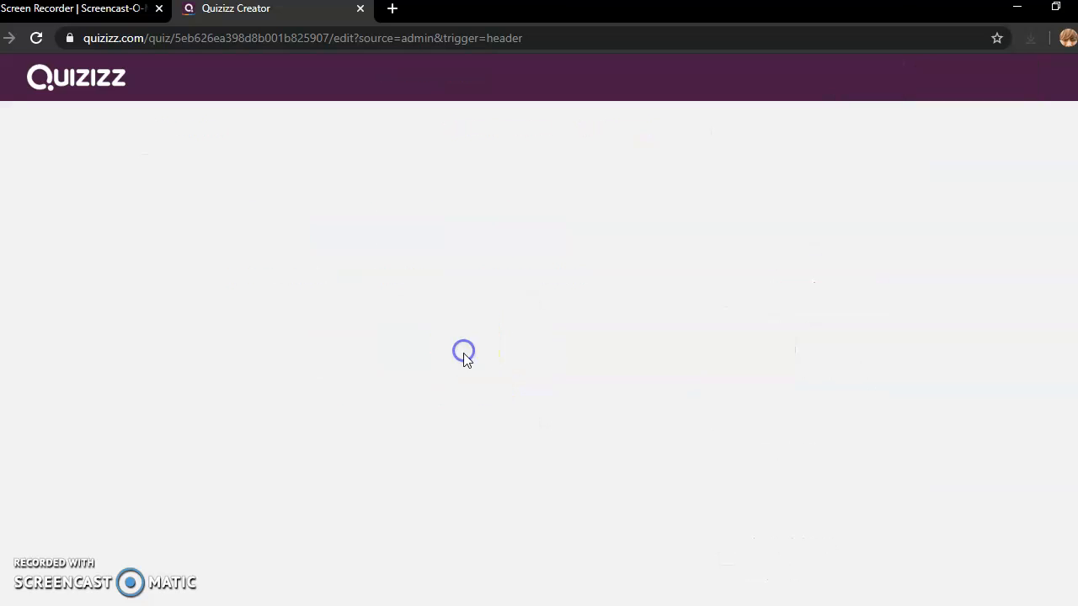
pyautogui.click(238, 204)
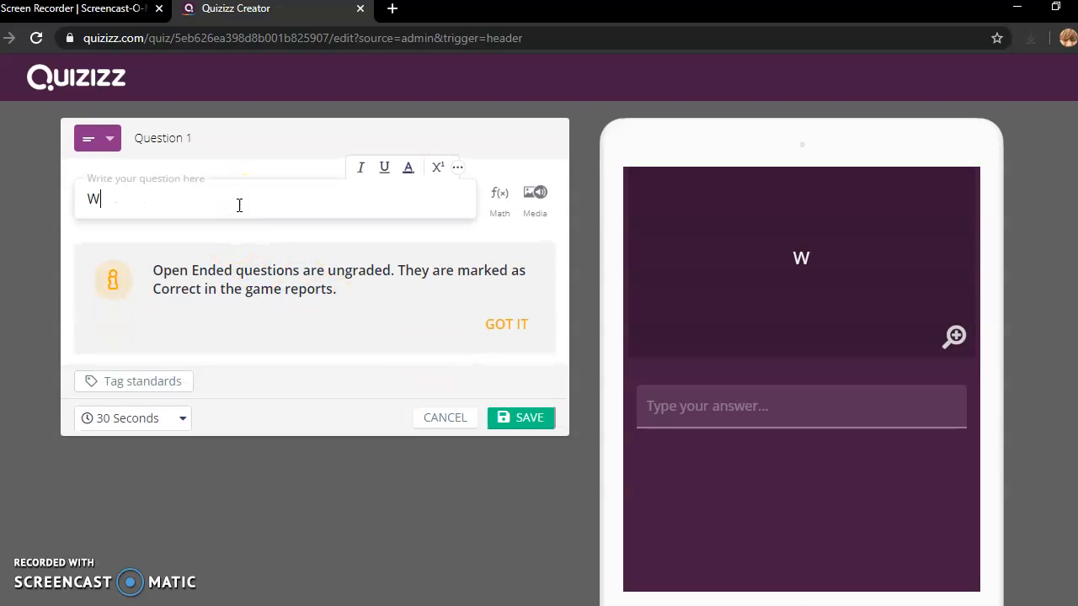
pyautogui.write('What is meant ')
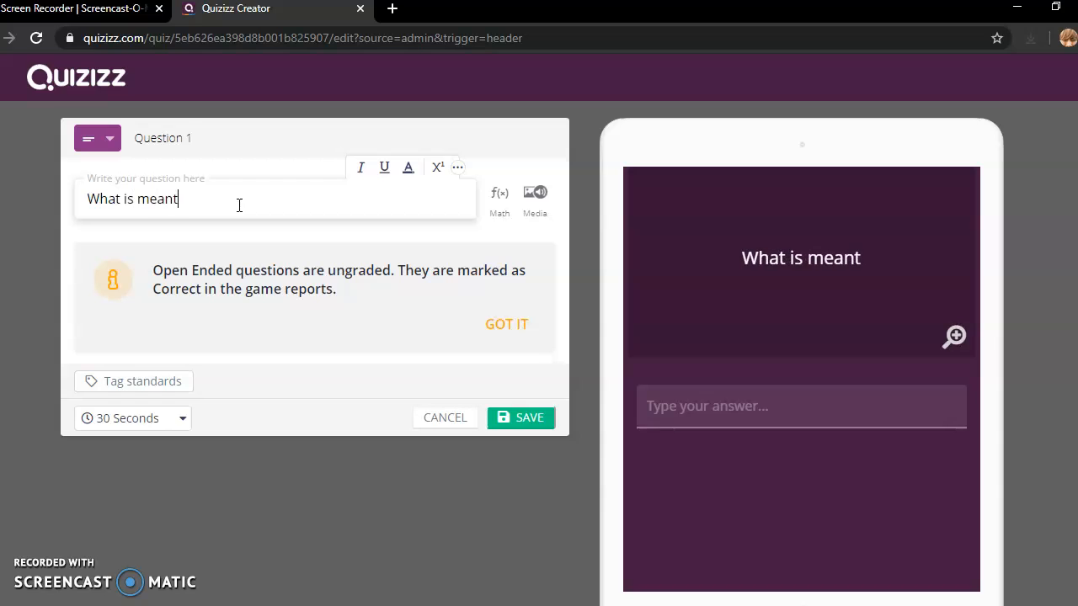
pyautogui.write('by')
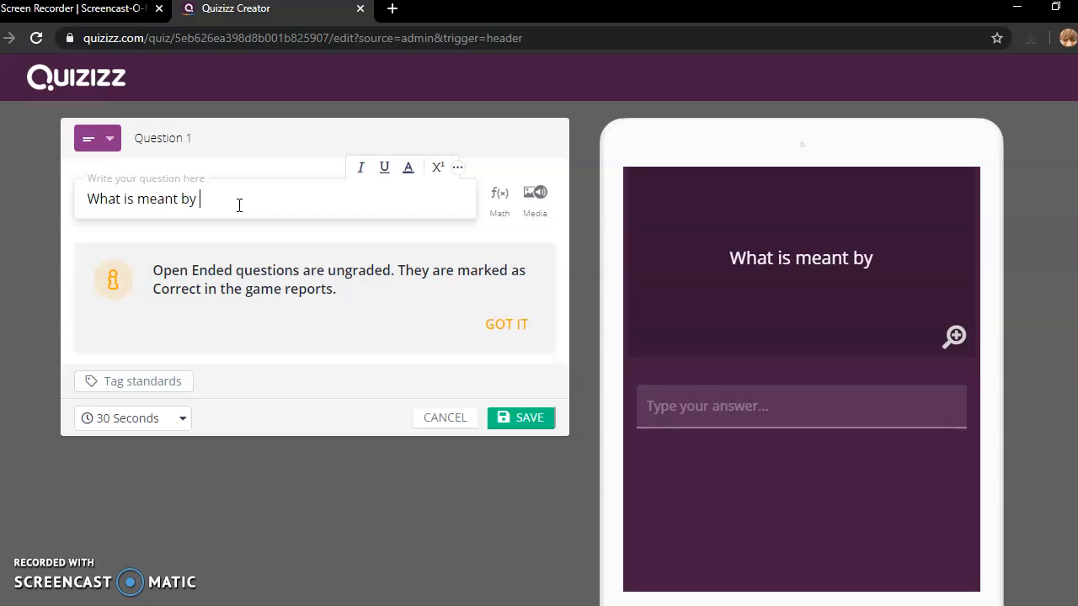
pyautogui.write(' stare ')
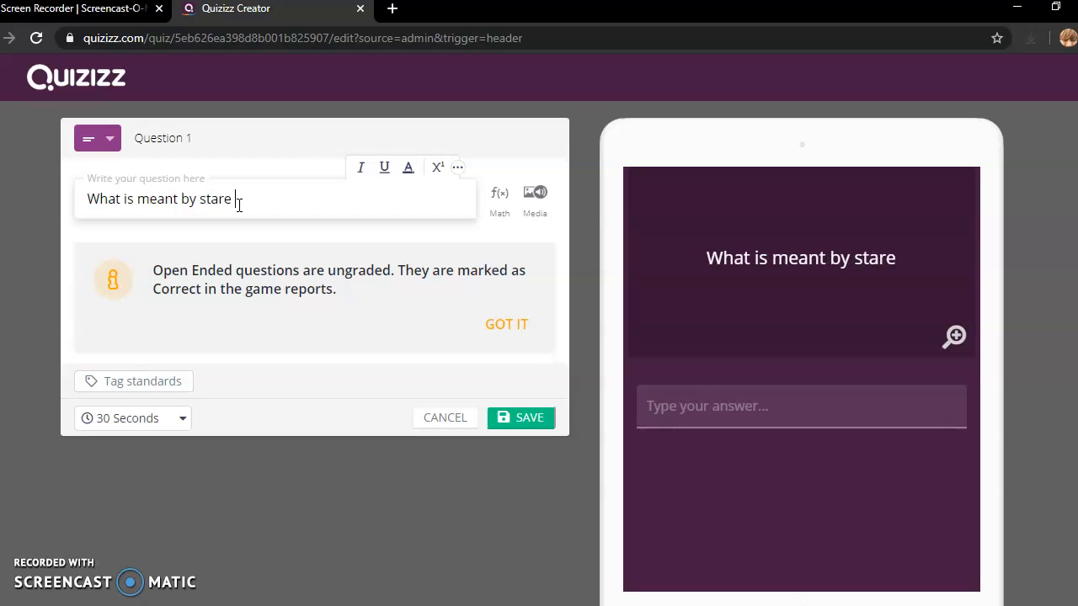
pyautogui.write('decisis')
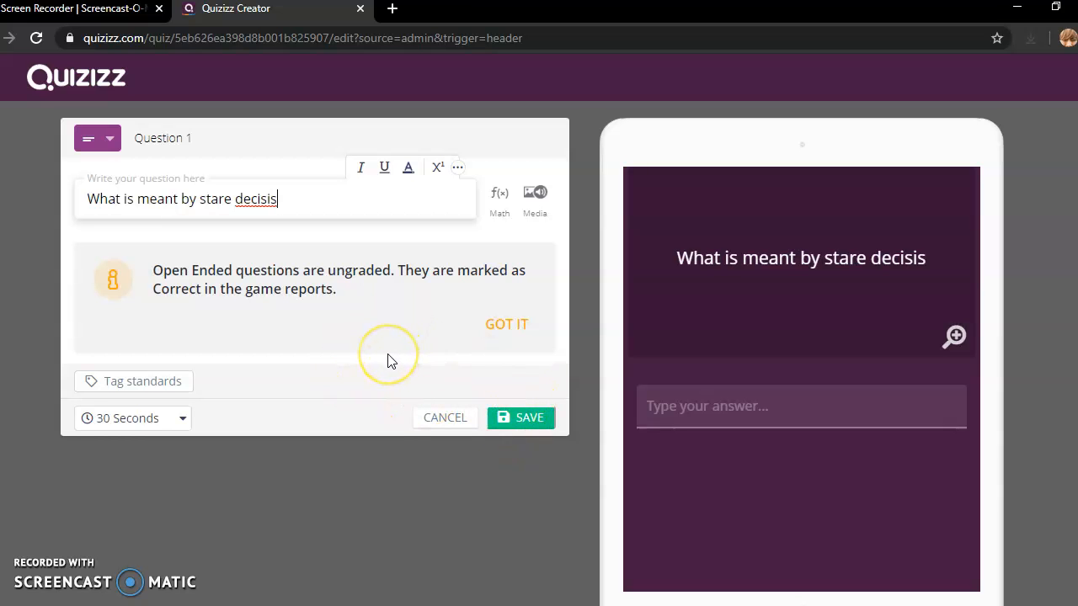
pyautogui.click(523, 418)
pyautogui.click(522, 421)
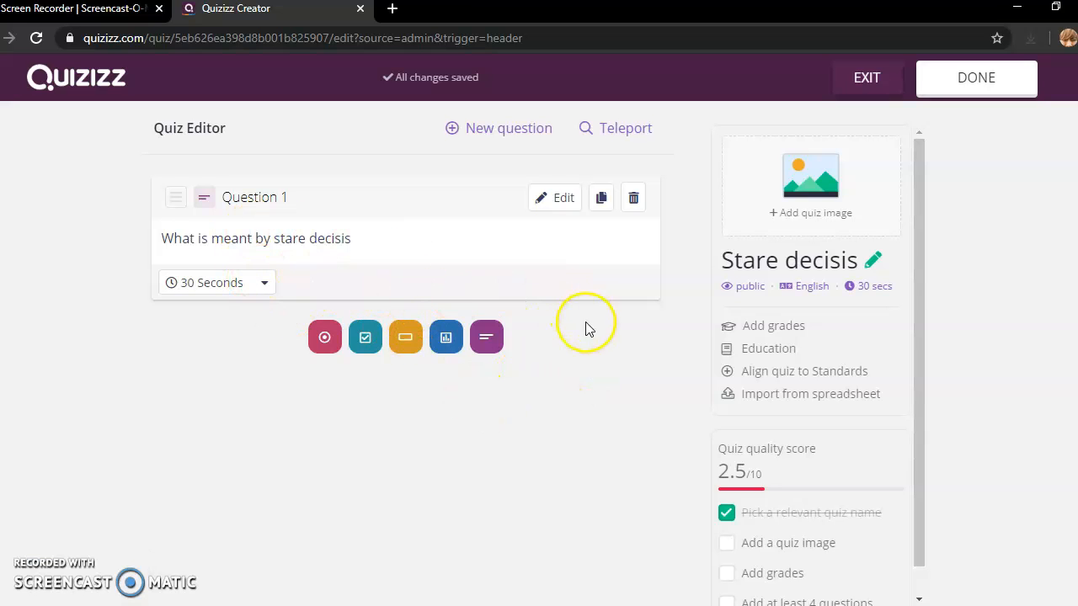
pyautogui.click(263, 284)
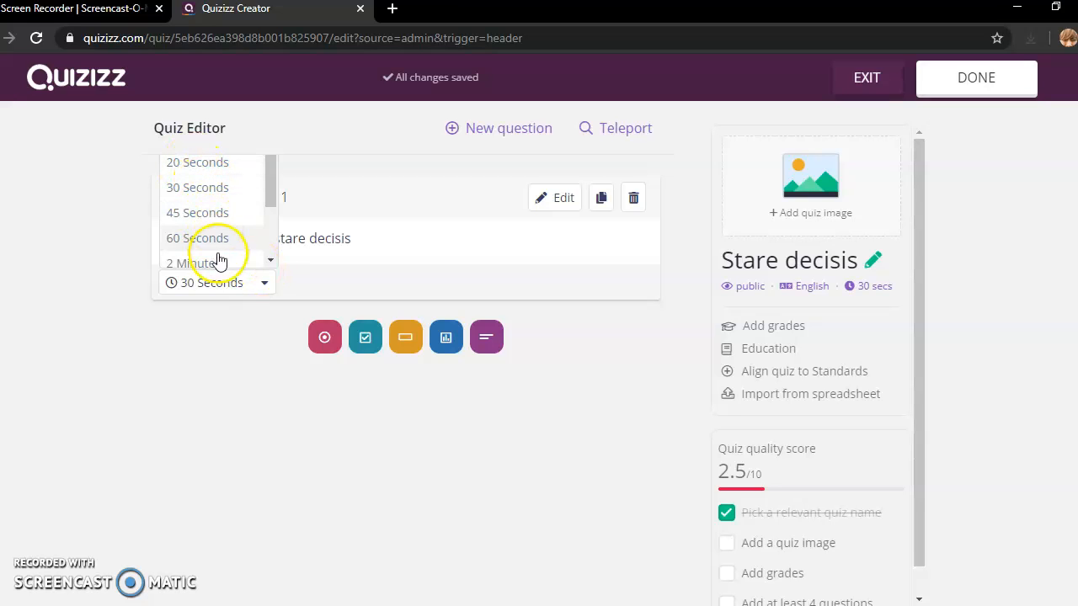
pyautogui.click(224, 295)
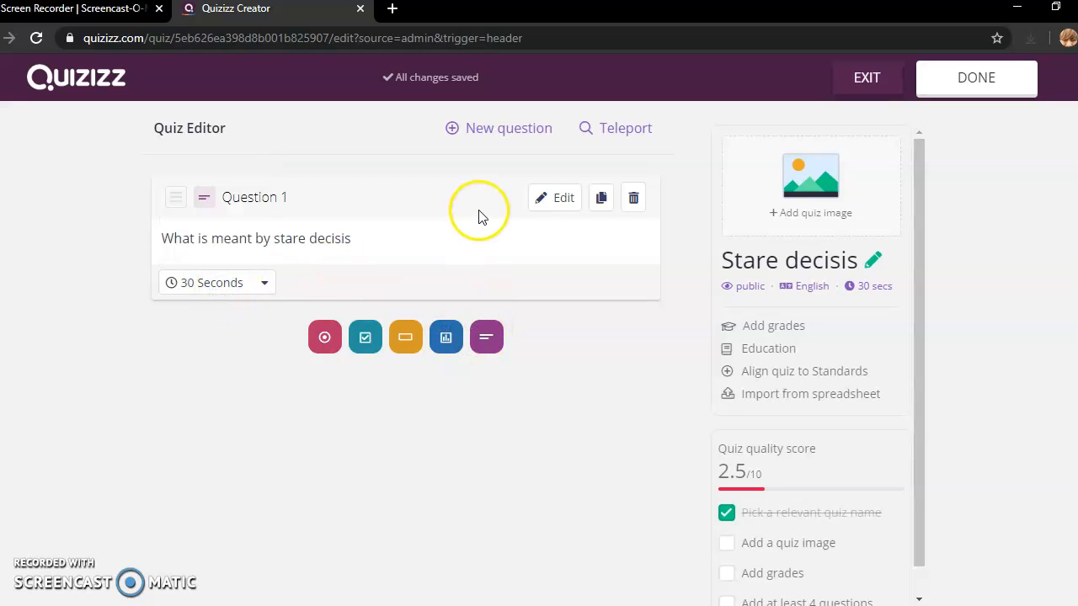
# - Add fill-in-the-blank Question 2 'What is the application in Malaysia?' answered 'Horizontal and vertical applications'
pyautogui.click(500, 124)
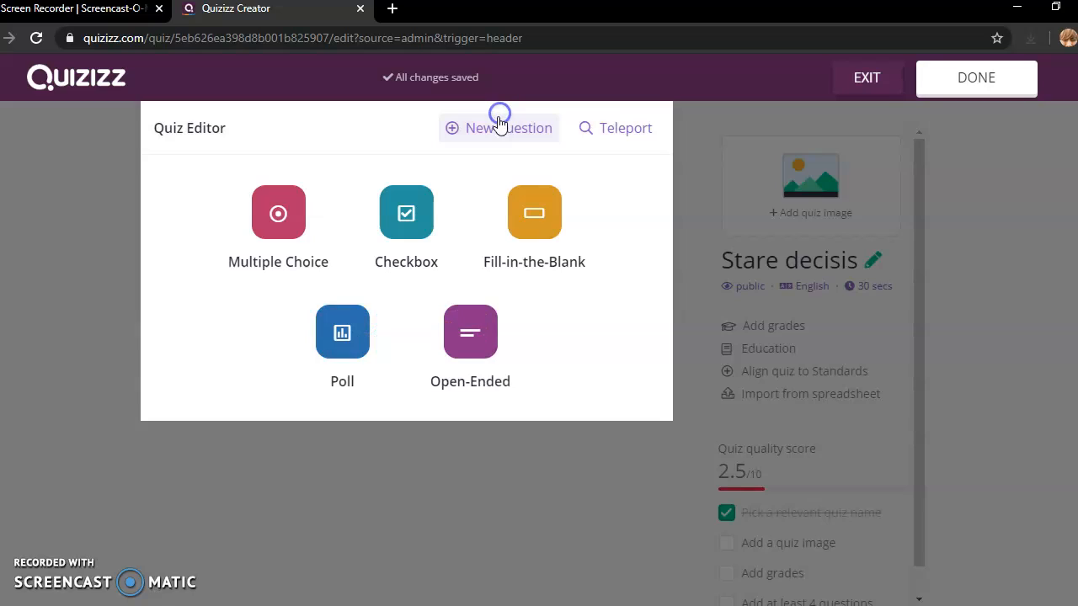
pyautogui.click(542, 220)
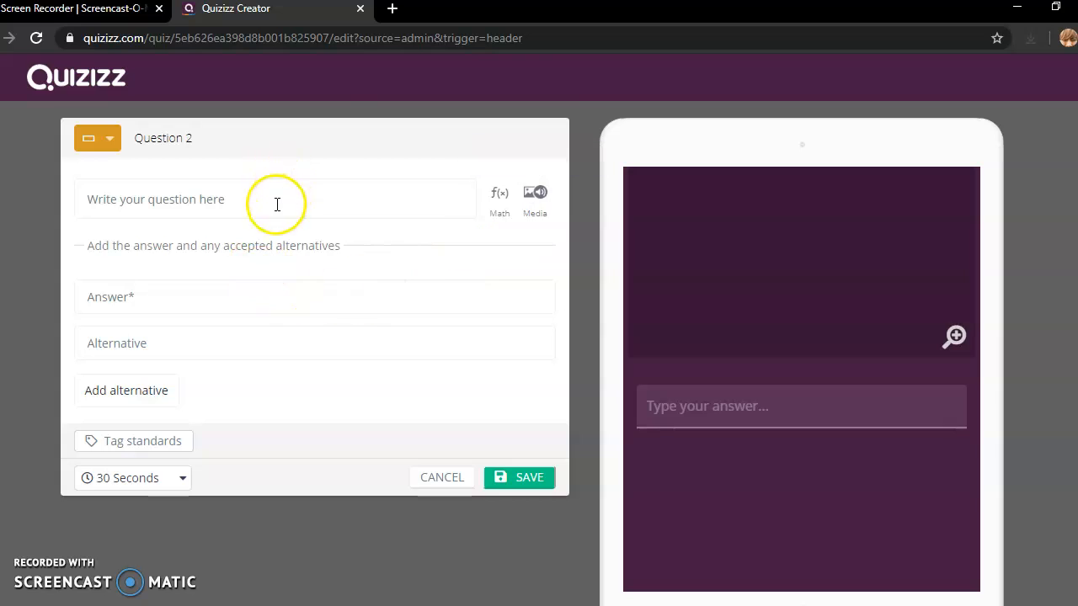
pyautogui.click(277, 204)
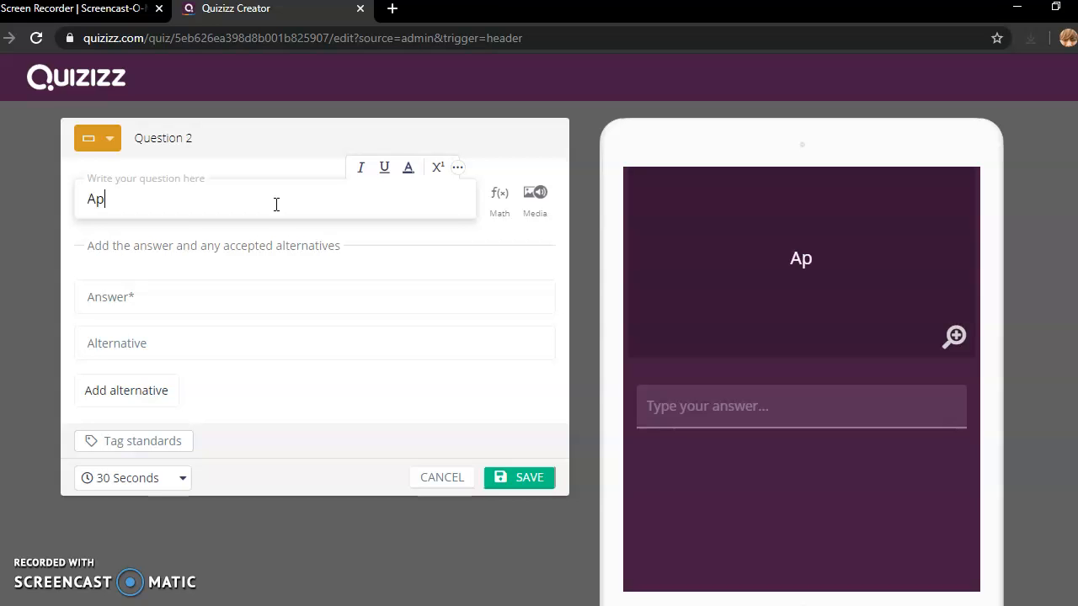
pyautogui.write('Ap')
pyautogui.press('BackSpace')
pyautogui.press('BackSpace')
pyautogui.write('What is the ')
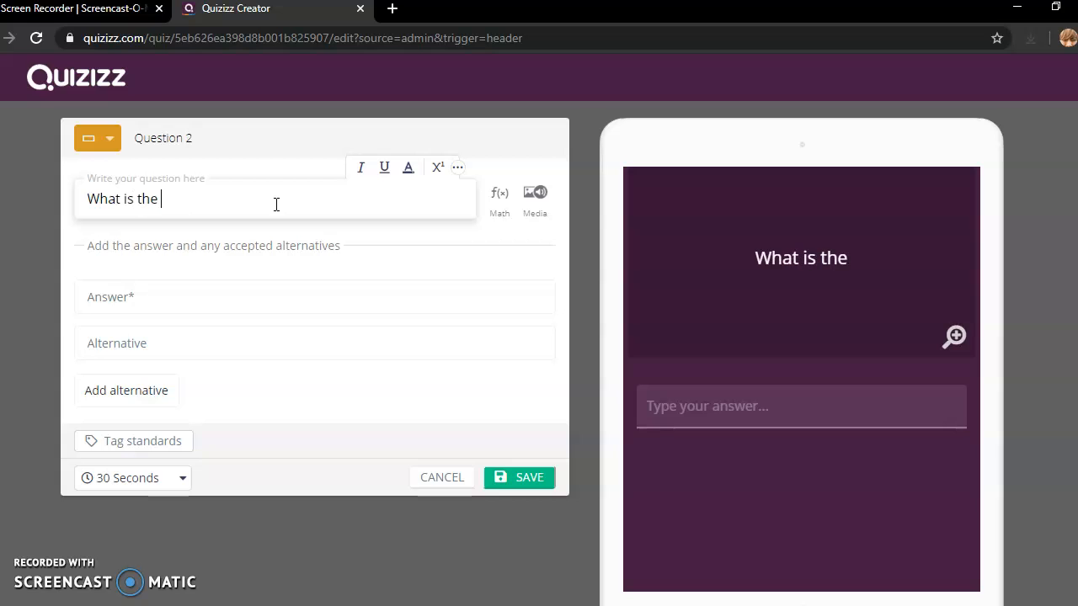
pyautogui.write('applicati')
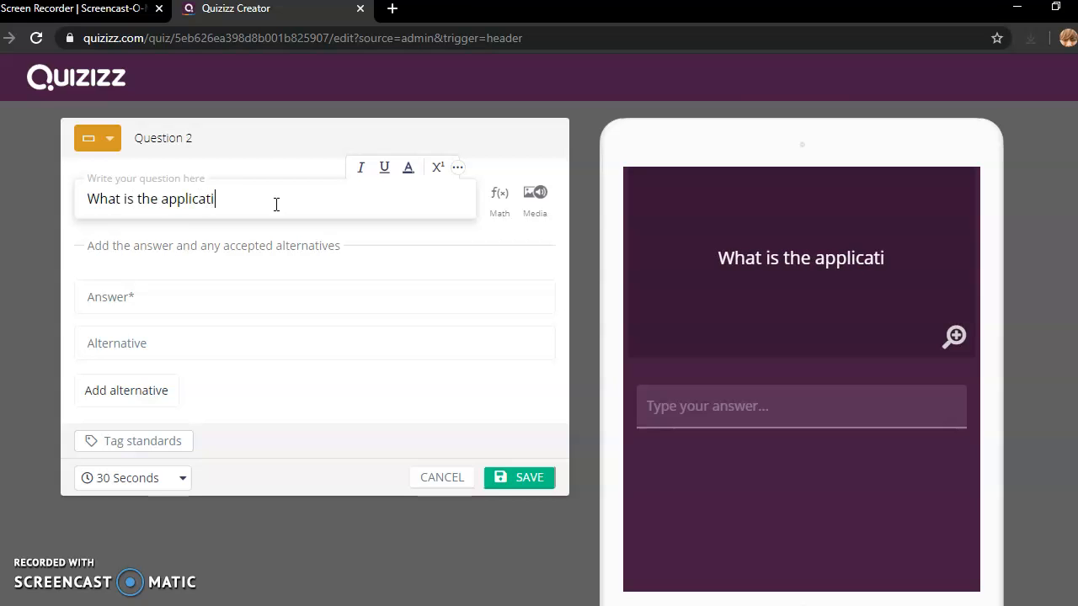
pyautogui.write('on in Malays')
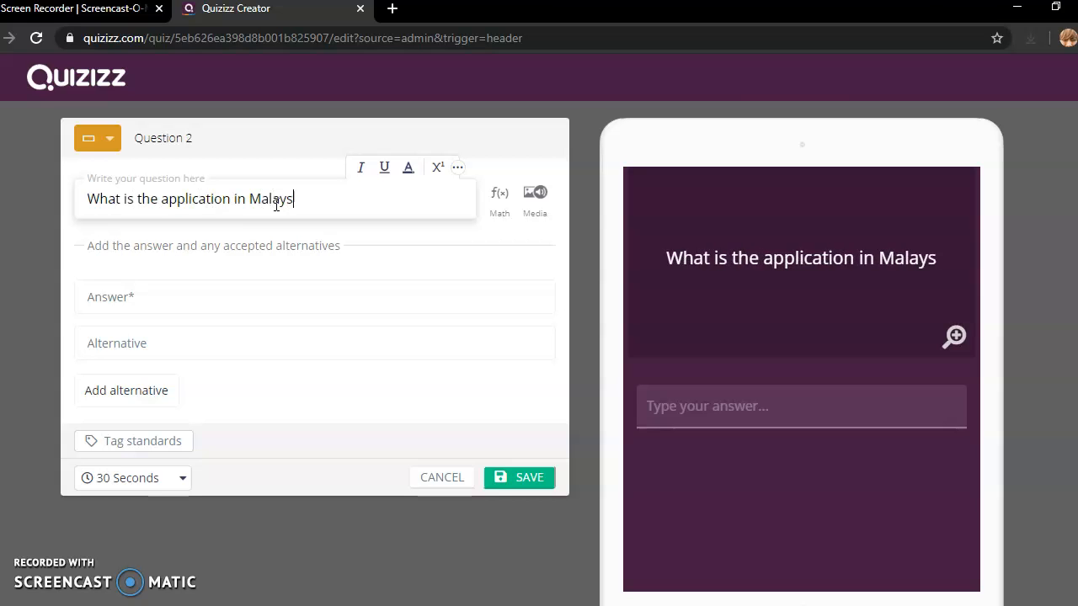
pyautogui.write('ia?')
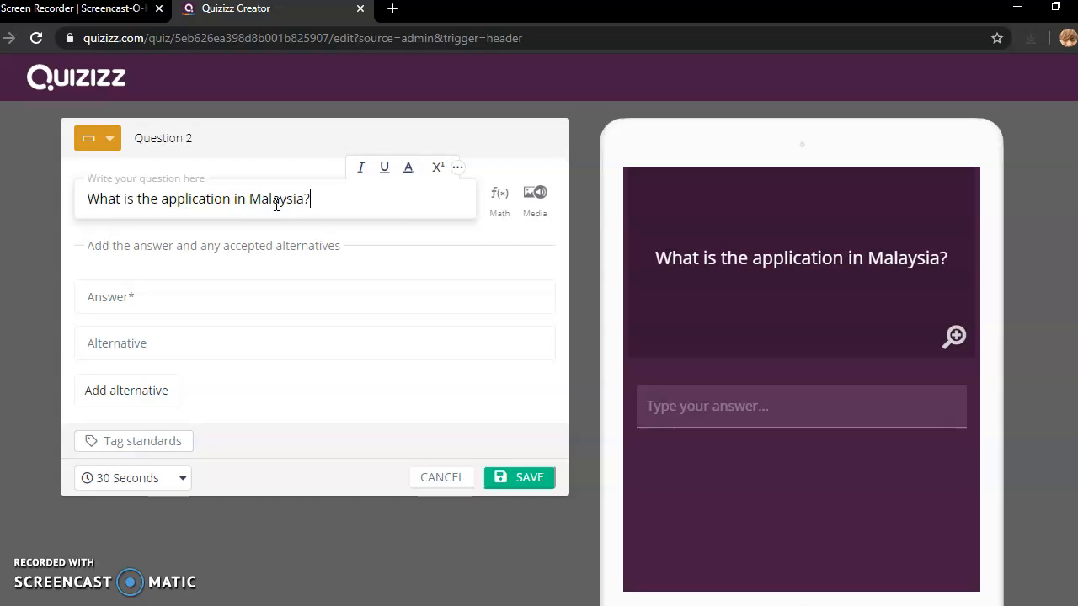
pyautogui.click(270, 252)
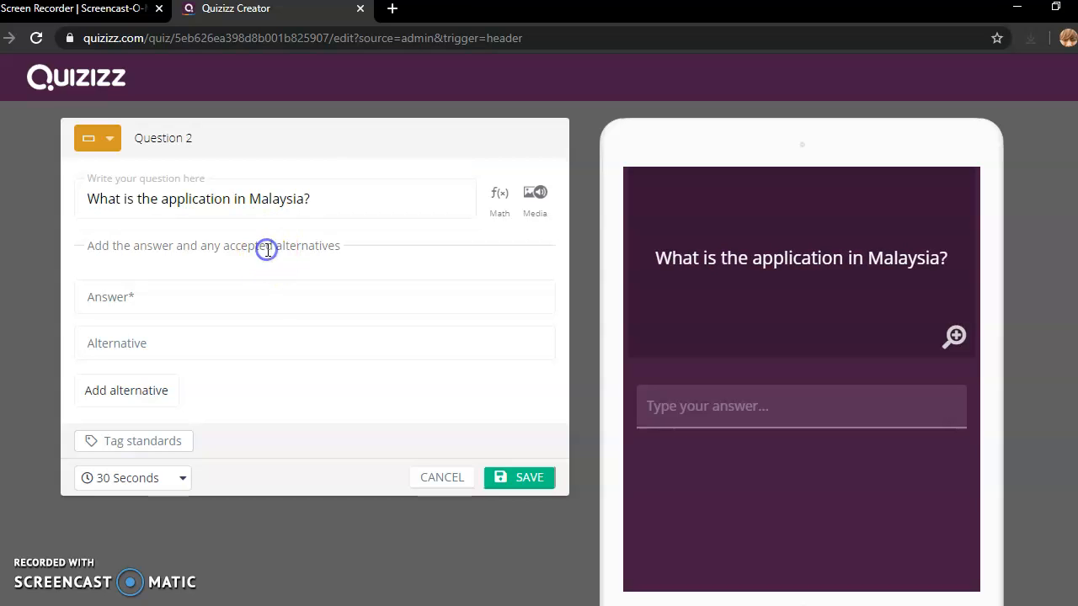
pyautogui.click(209, 299)
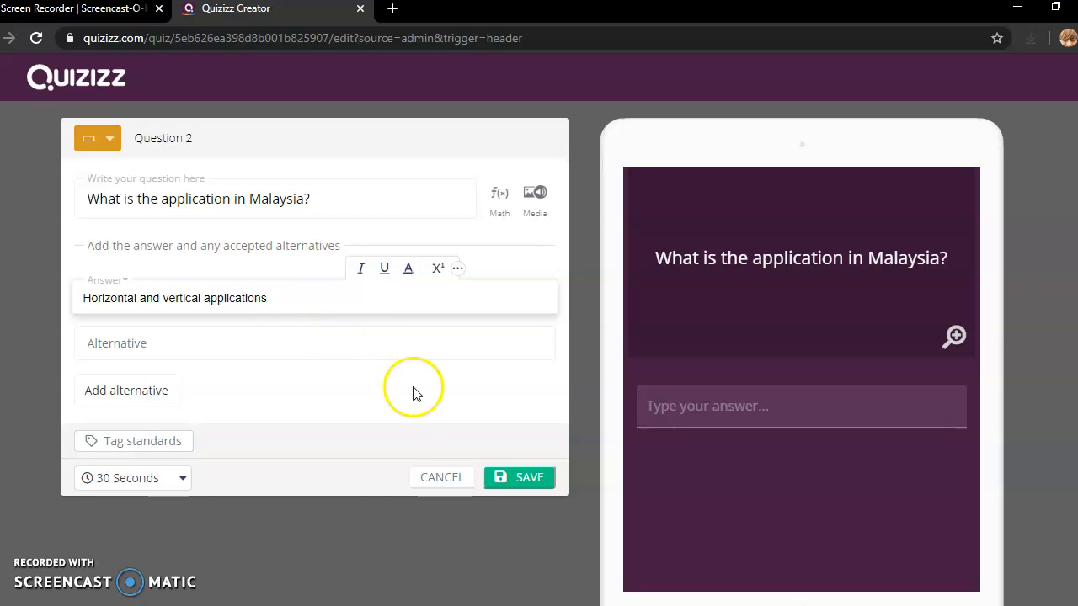
pyautogui.click(529, 479)
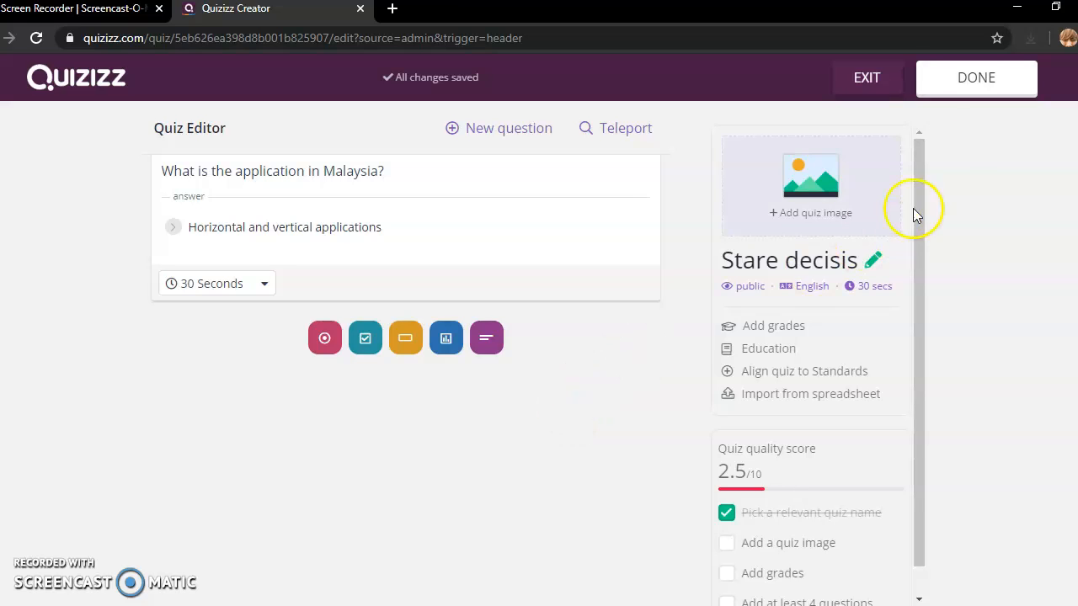
# - Upload the colourful building image from Pictures as the quiz's title image
pyautogui.click(968, 84)
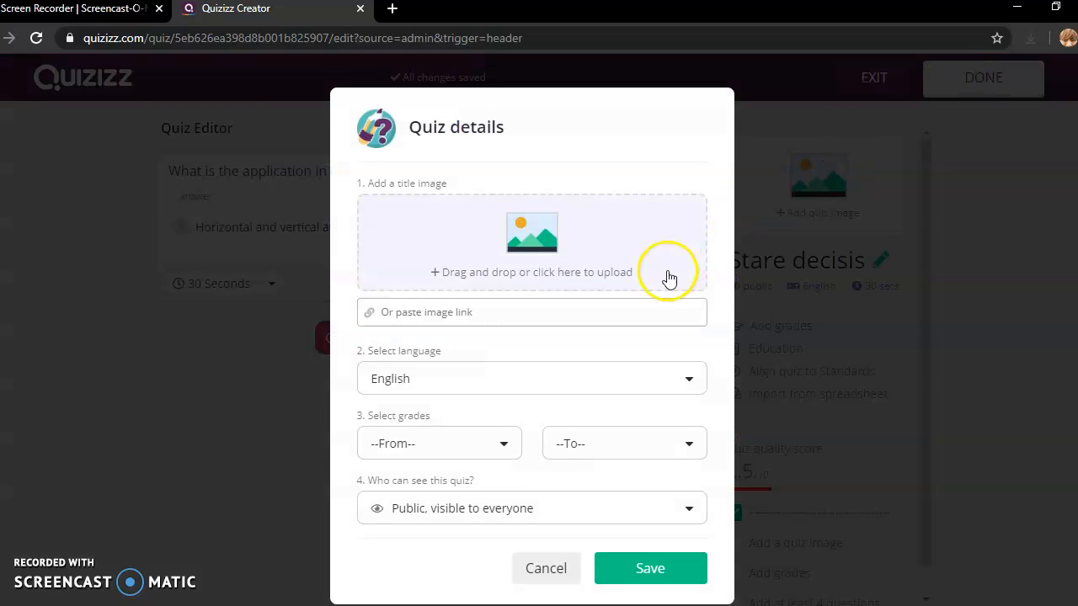
pyautogui.click(531, 242)
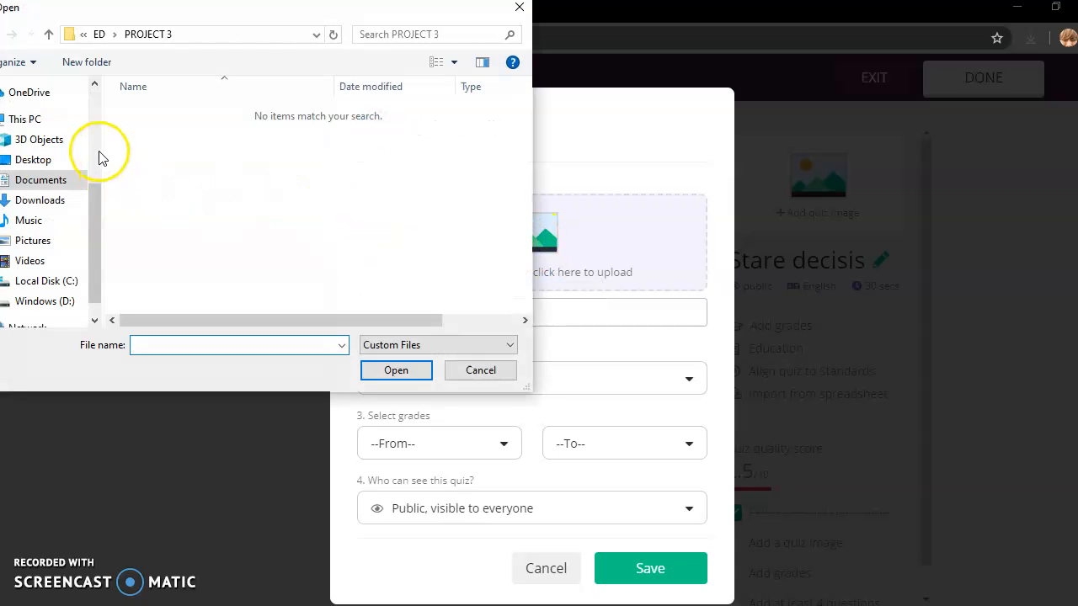
pyautogui.click(33, 241)
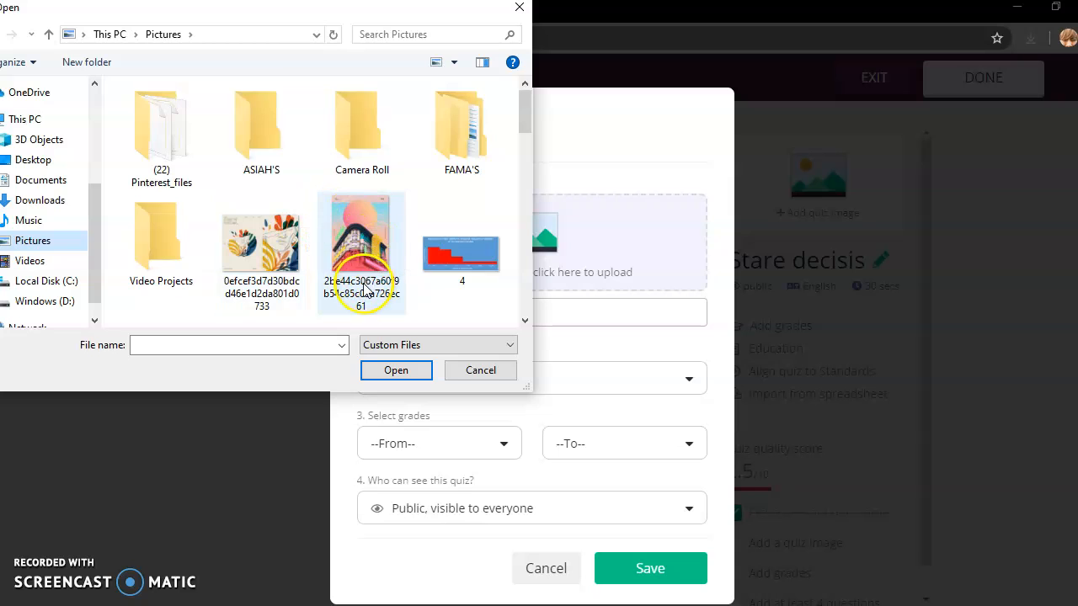
pyautogui.click(353, 242)
pyautogui.click(392, 381)
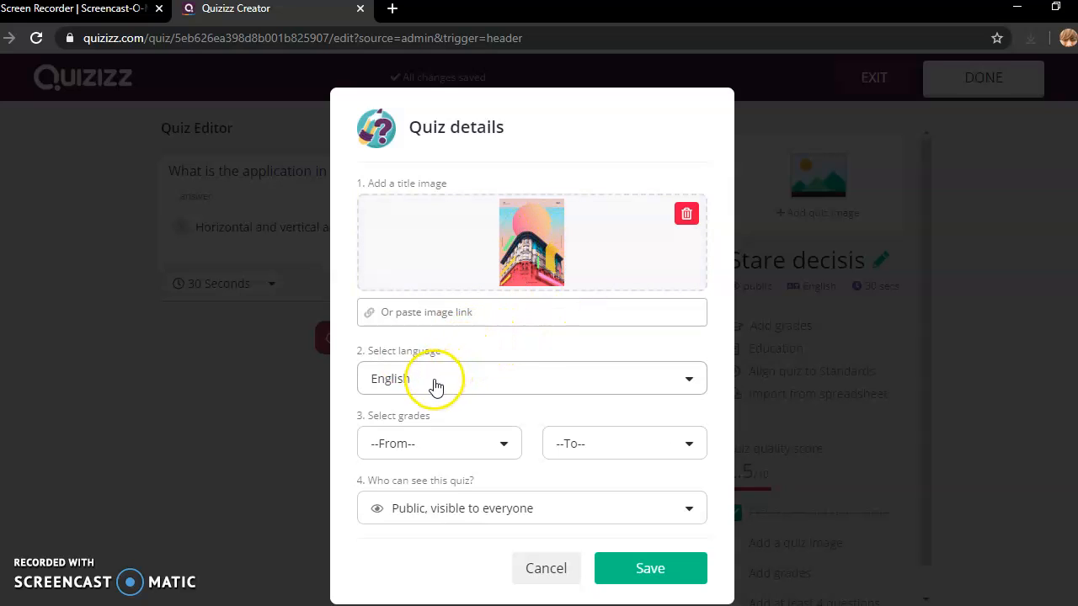
# - Set the quiz grade range to University and save the quiz details
pyautogui.click(505, 447)
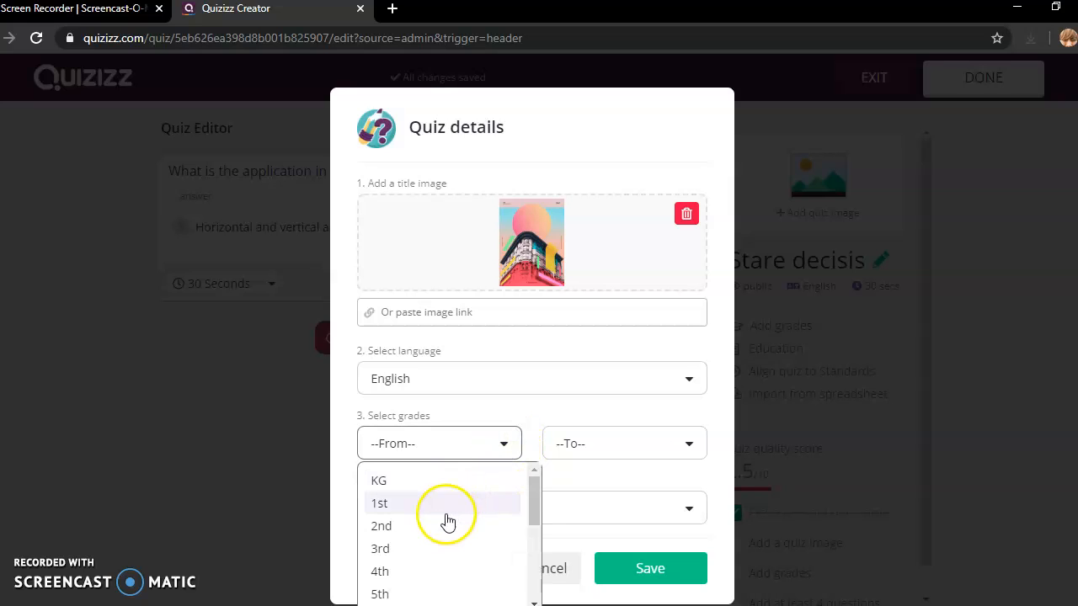
pyautogui.moveTo(536, 500); pyautogui.dragTo(515, 573)
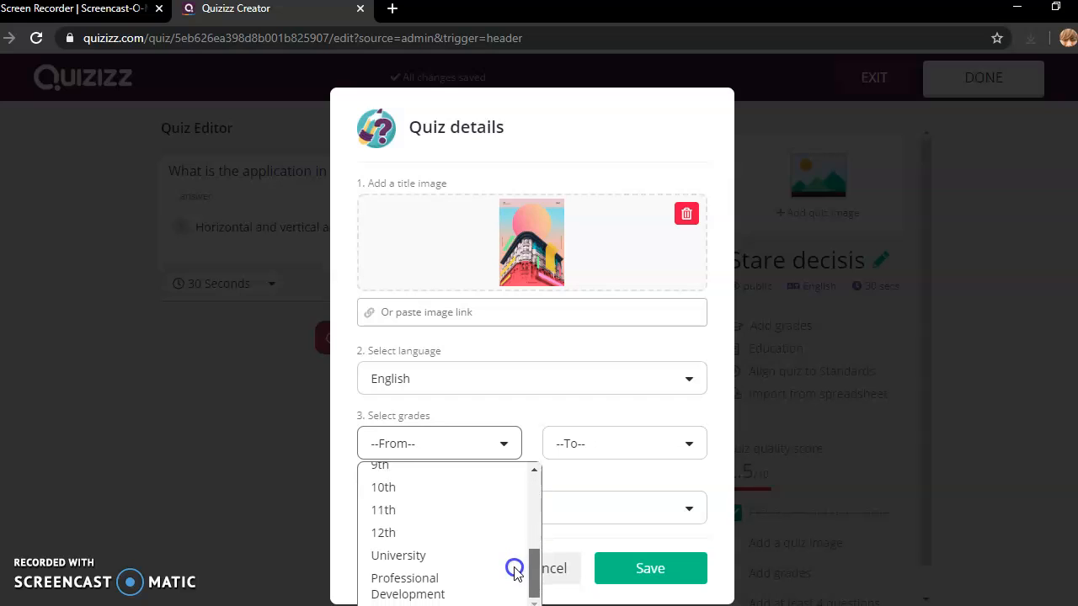
pyautogui.click(397, 558)
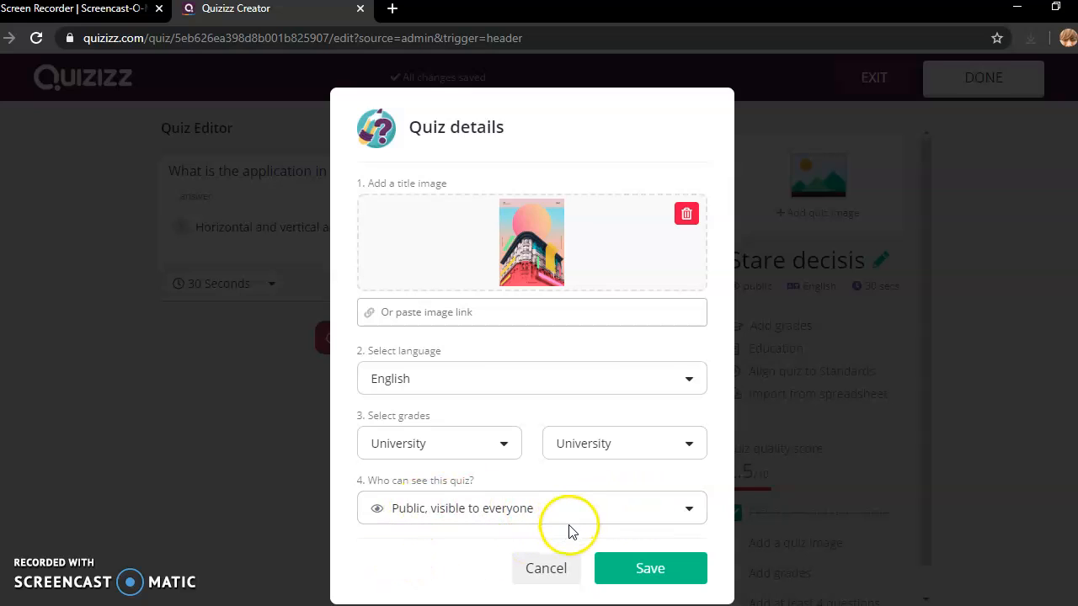
pyautogui.click(645, 579)
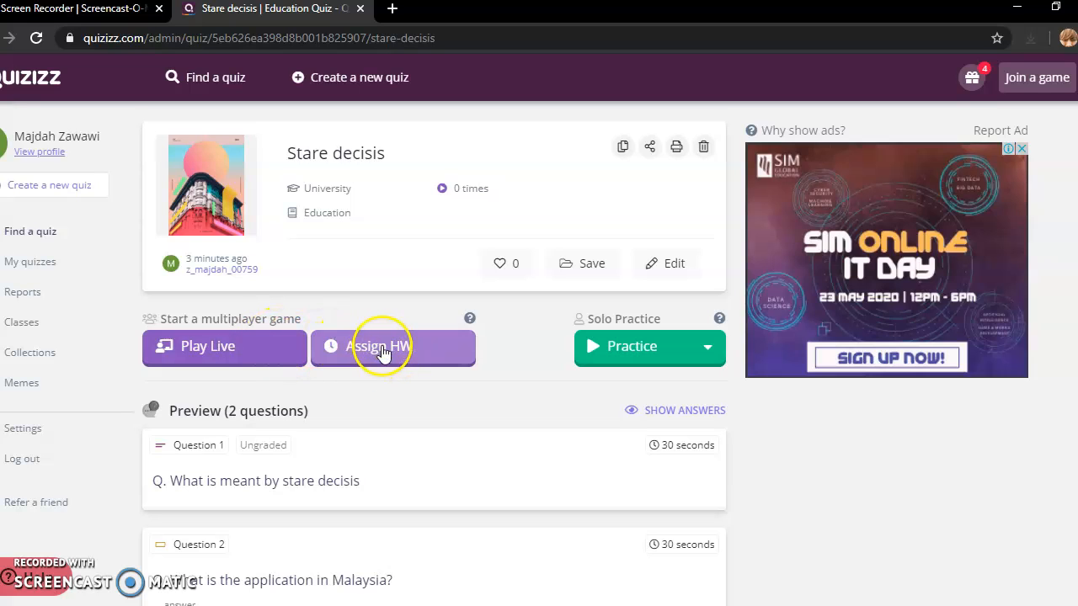
# - Host a Classic-mode live game of Stare decisis to display the game code
pyautogui.click(244, 352)
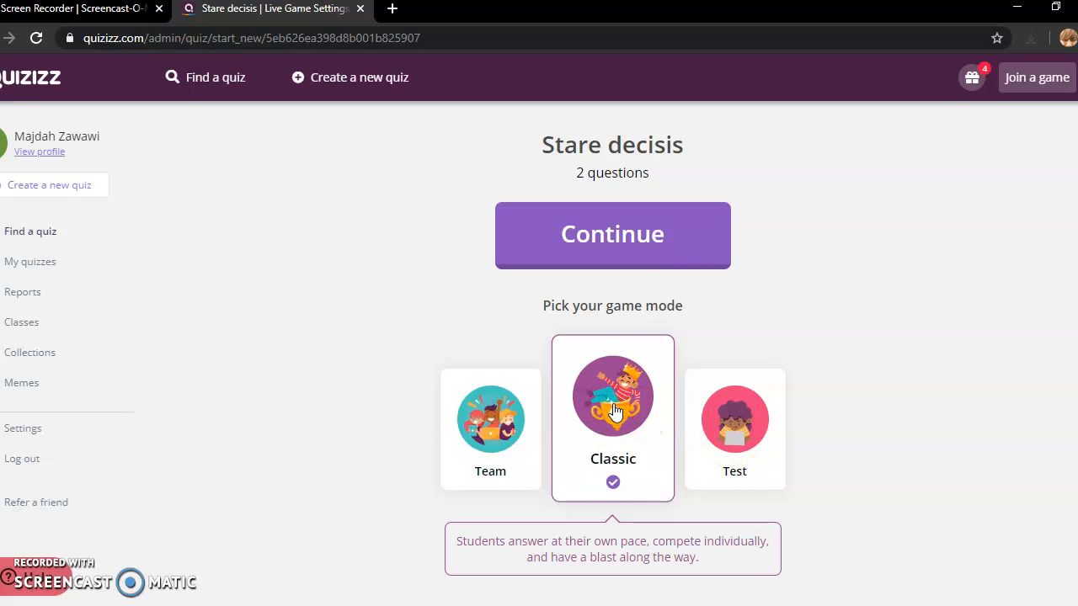
pyautogui.click(629, 235)
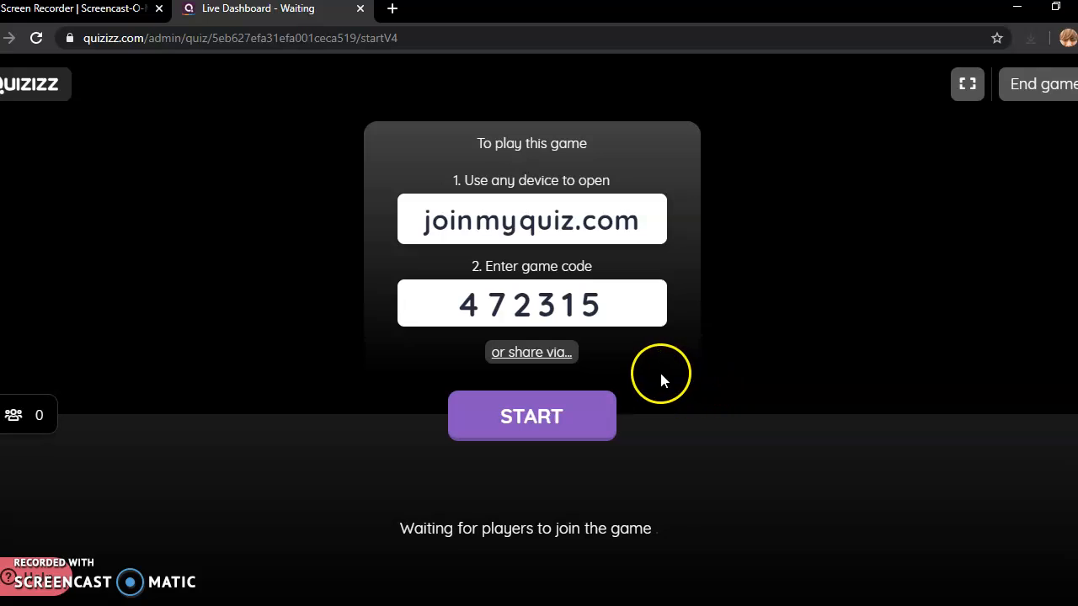
# - Copy the live game's join link from the sharing options
pyautogui.click(542, 353)
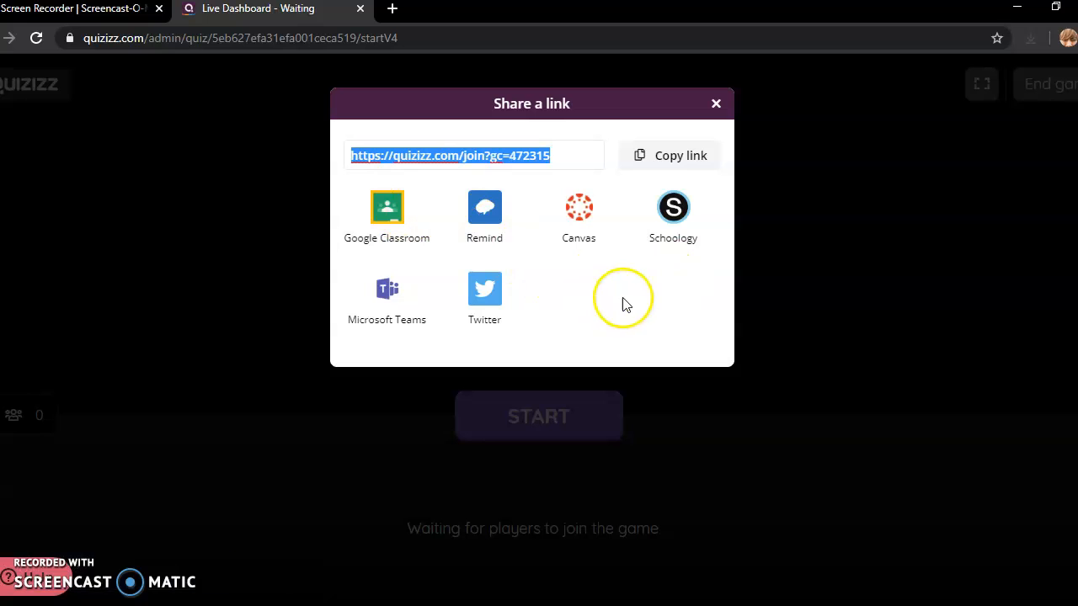
pyautogui.click(688, 160)
pyautogui.click(717, 105)
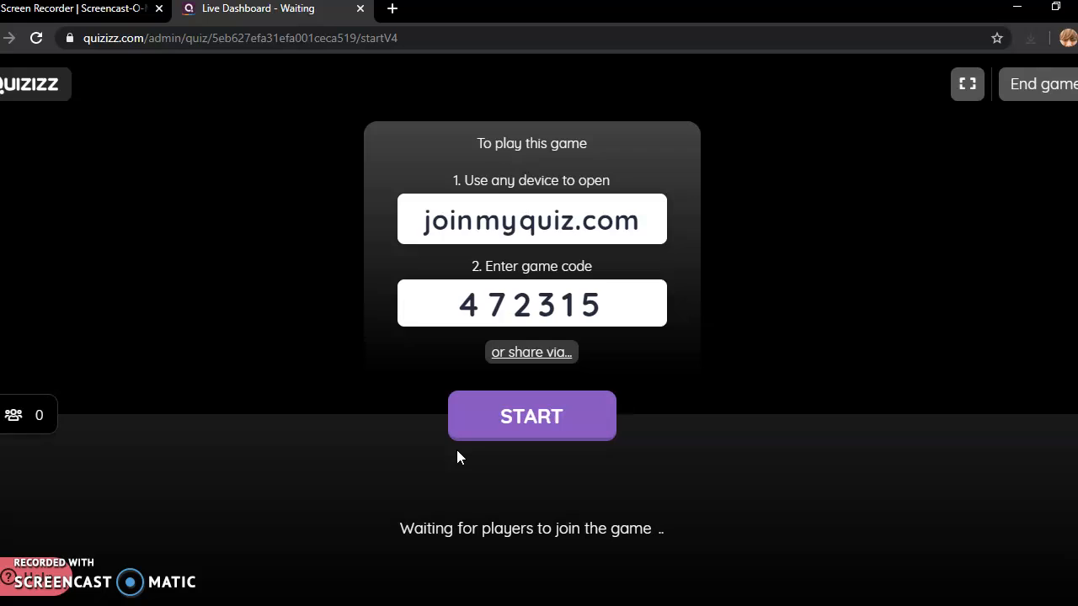
# - Attempt to start the game, then end the live game and confirm with END GAME
pyautogui.click(520, 417)
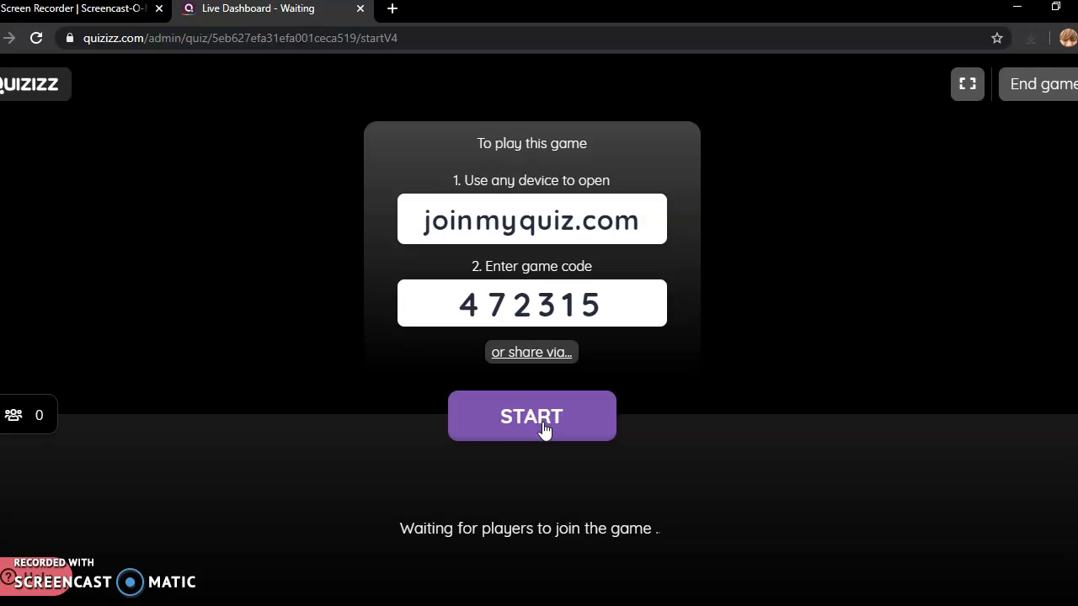
pyautogui.click(544, 429)
pyautogui.click(481, 369)
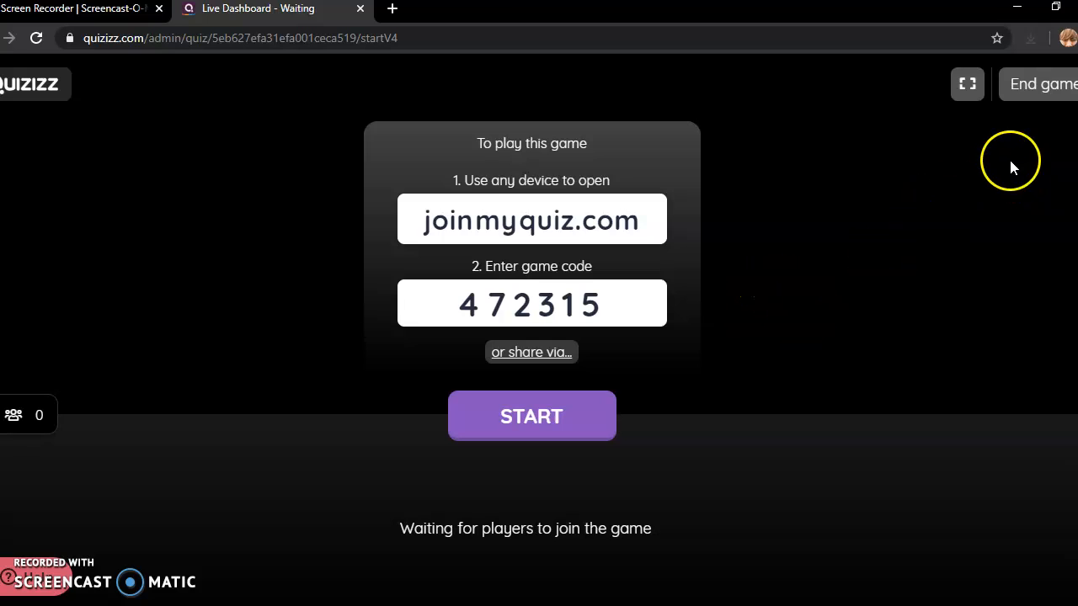
pyautogui.click(1042, 87)
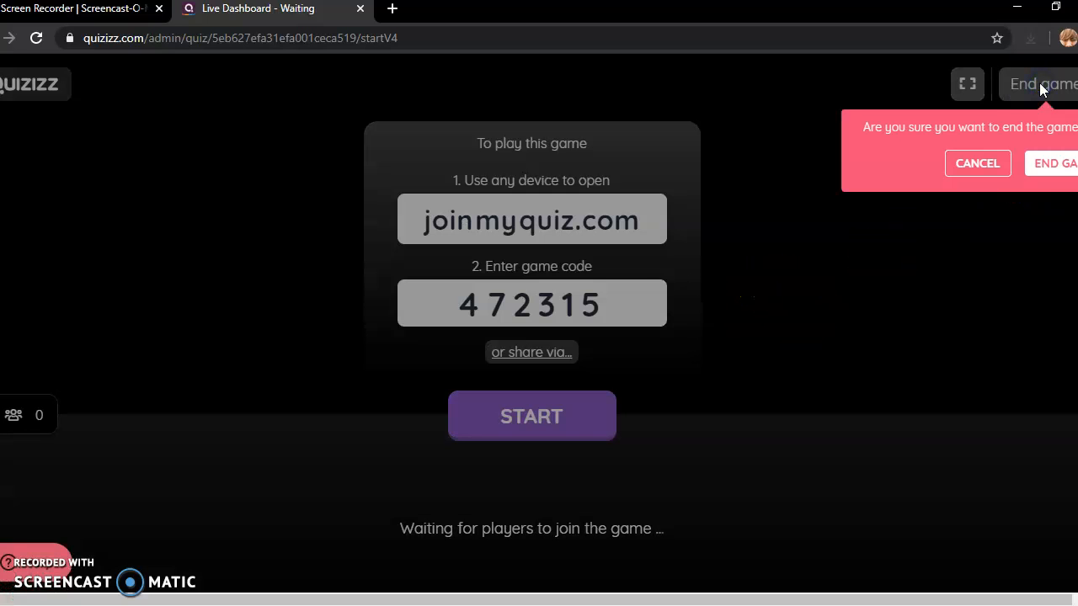
pyautogui.click(1052, 166)
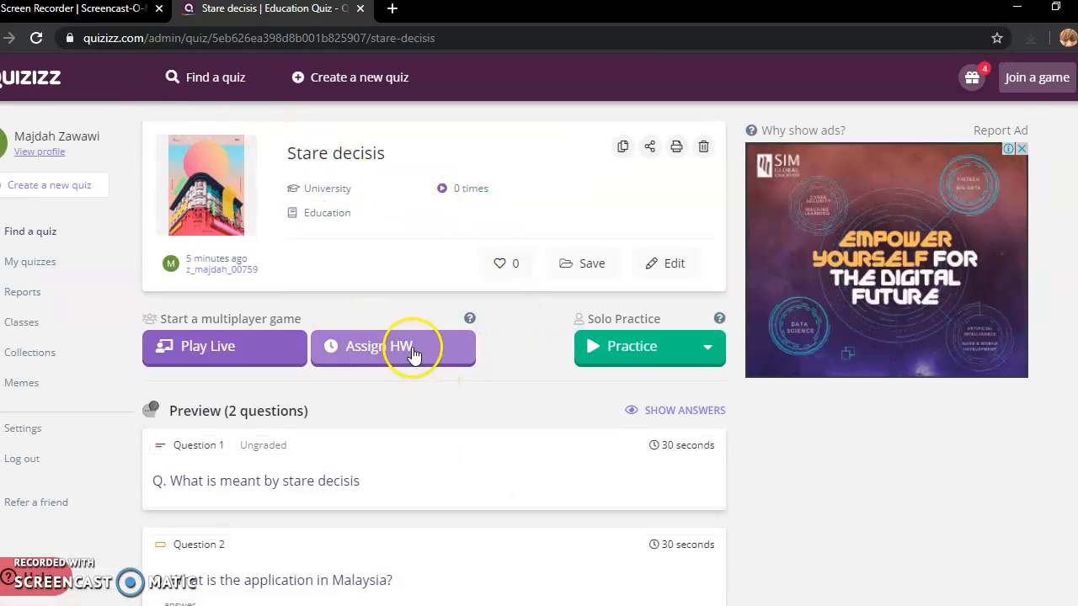
# - Assign Stare decisis as homework due May 15th at 12:00 PM
pyautogui.click(412, 354)
pyautogui.rightClick(413, 350)
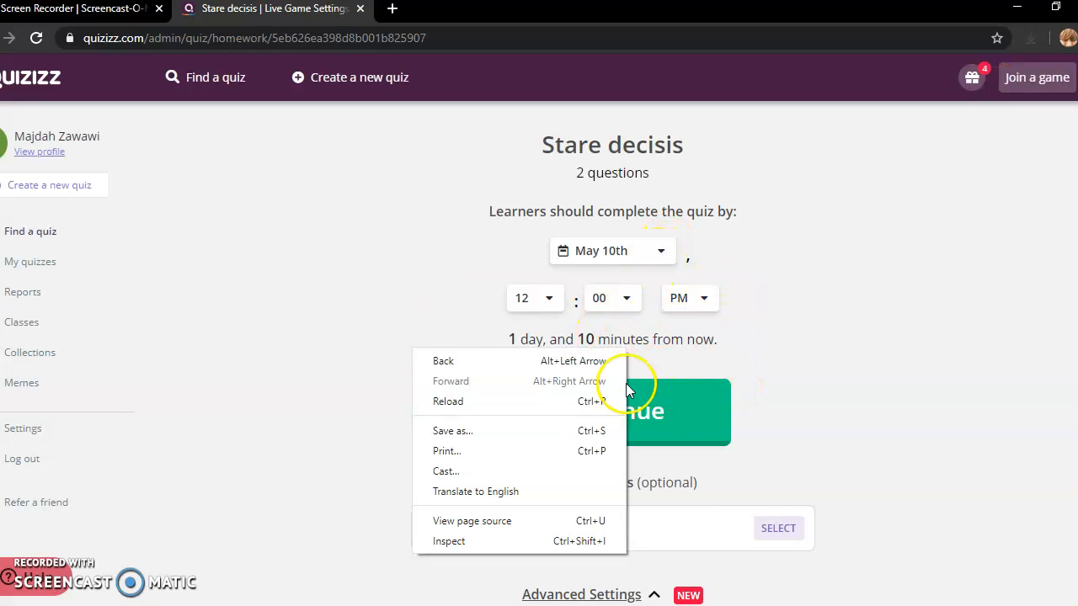
pyautogui.click(749, 362)
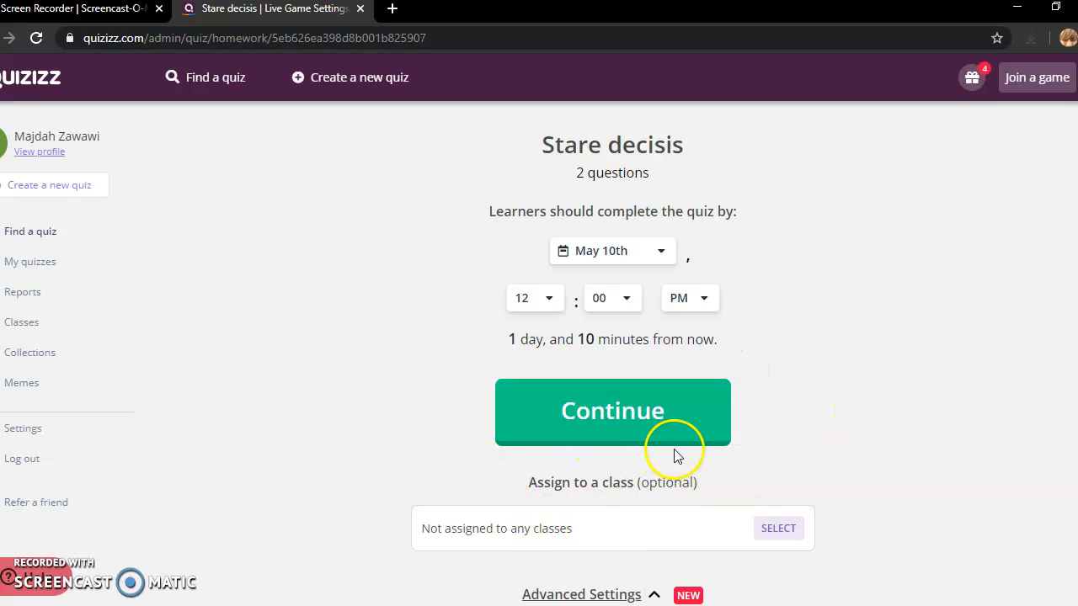
pyautogui.click(659, 253)
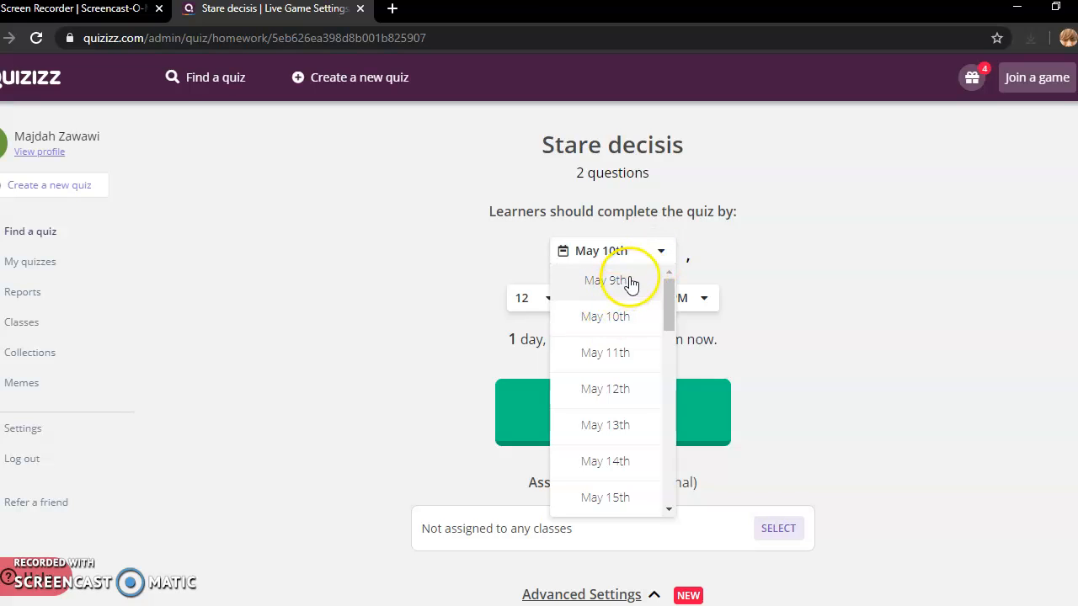
pyautogui.click(618, 500)
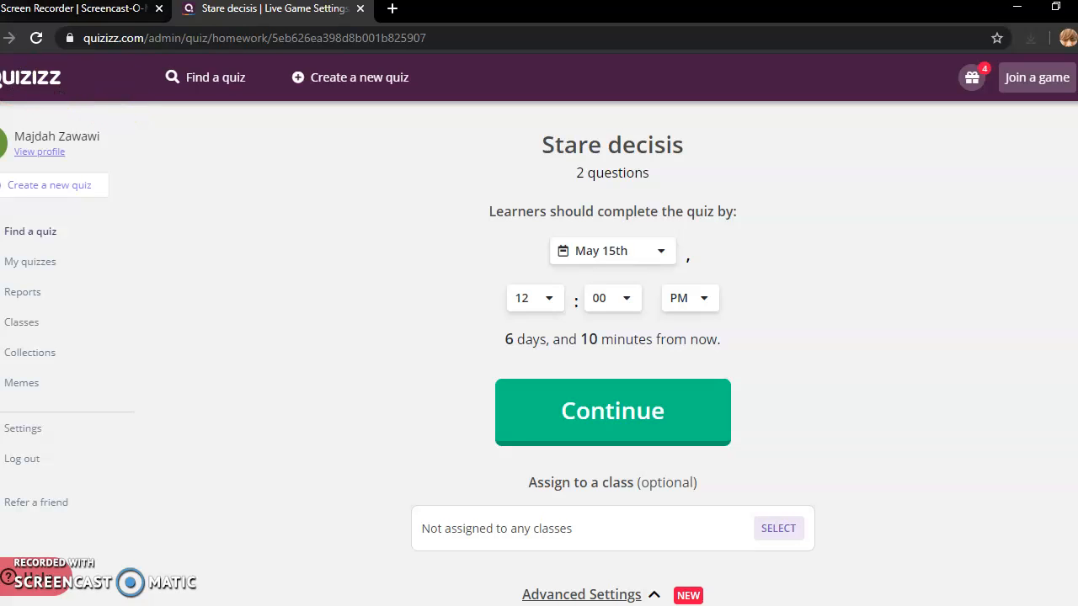
# - Return to the Stare decisis quiz page and choose Play under Practice
pyautogui.click(9, 38)
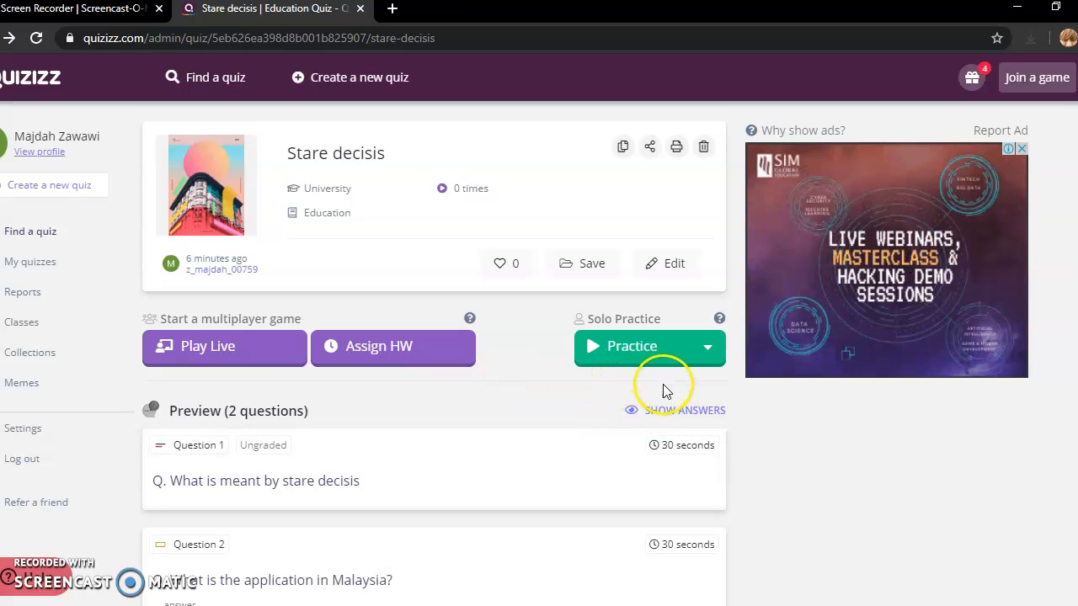
pyautogui.click(626, 352)
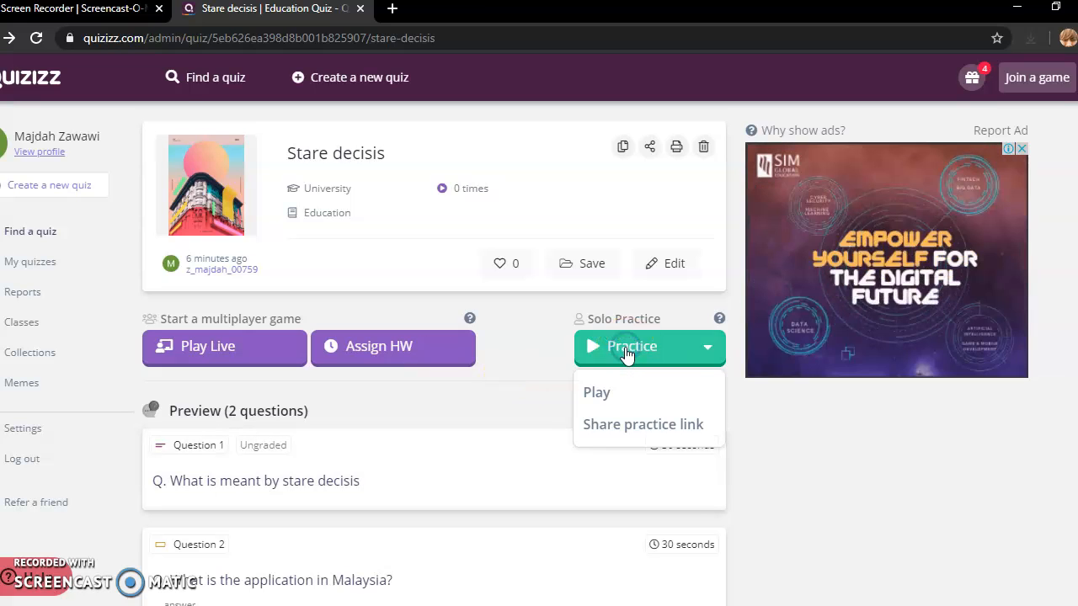
pyautogui.click(597, 394)
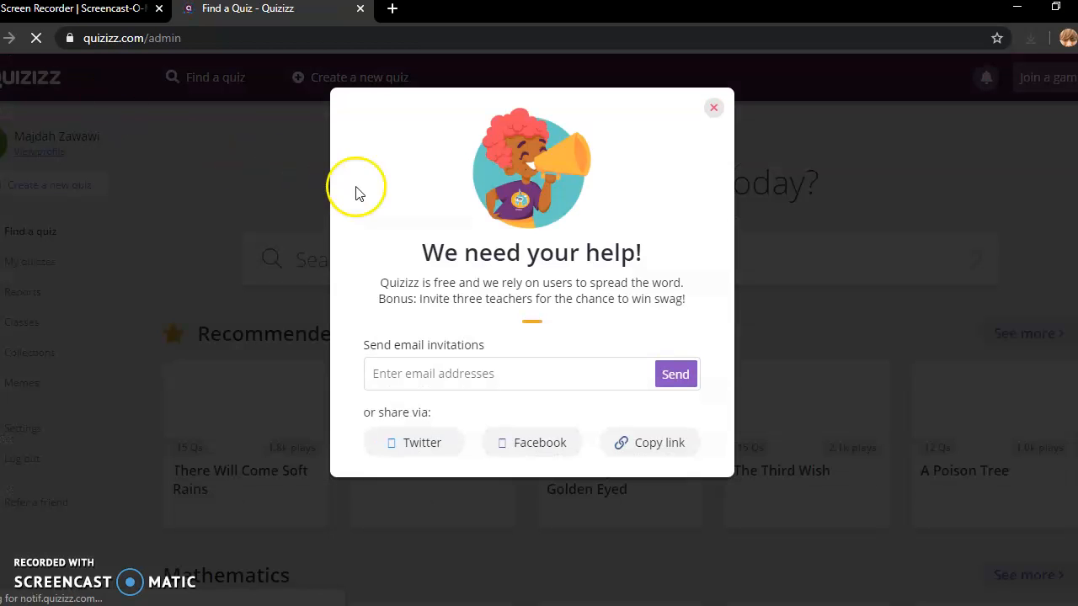
# - Dismiss the invite-teachers popup and open the two-question 'Stare decisis' quiz from My quizzes
pyautogui.click(713, 106)
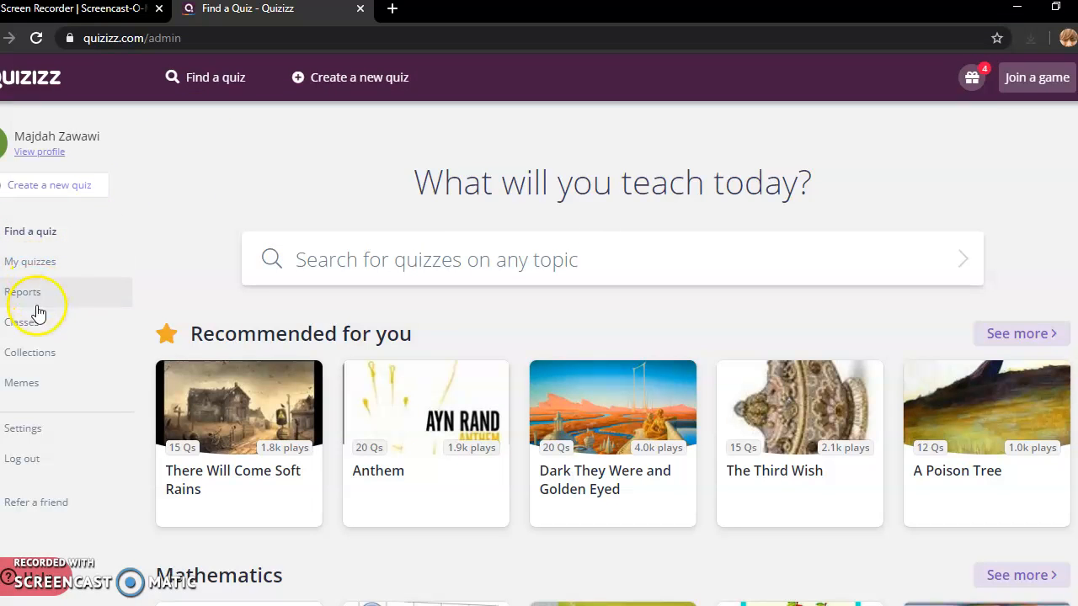
pyautogui.click(30, 265)
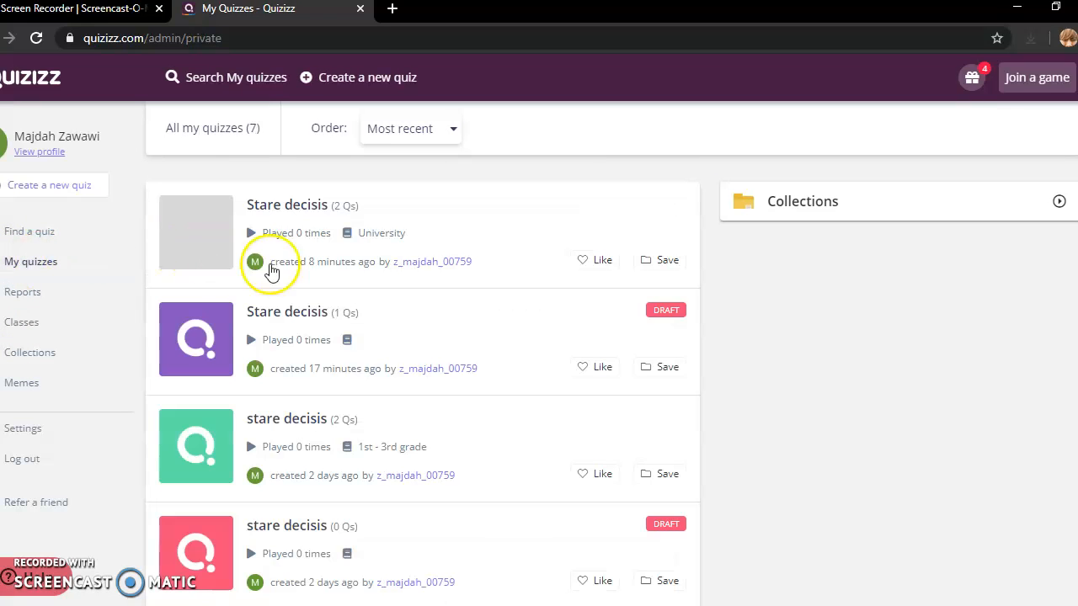
pyautogui.click(308, 210)
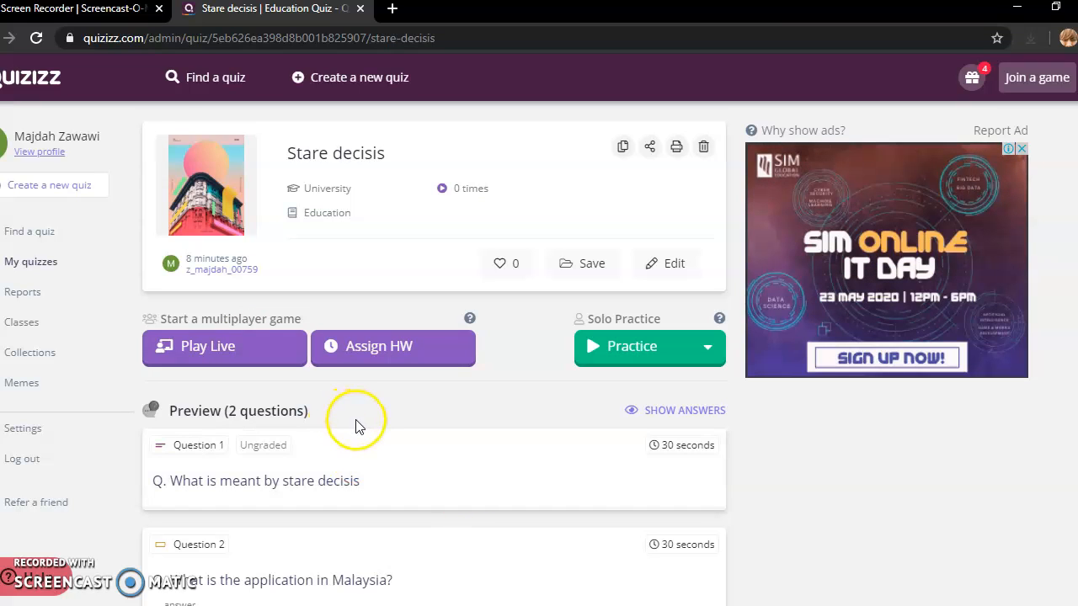
# - Open the 'Criminal Accountability in Islam' game report from the Reports list
pyautogui.click(21, 299)
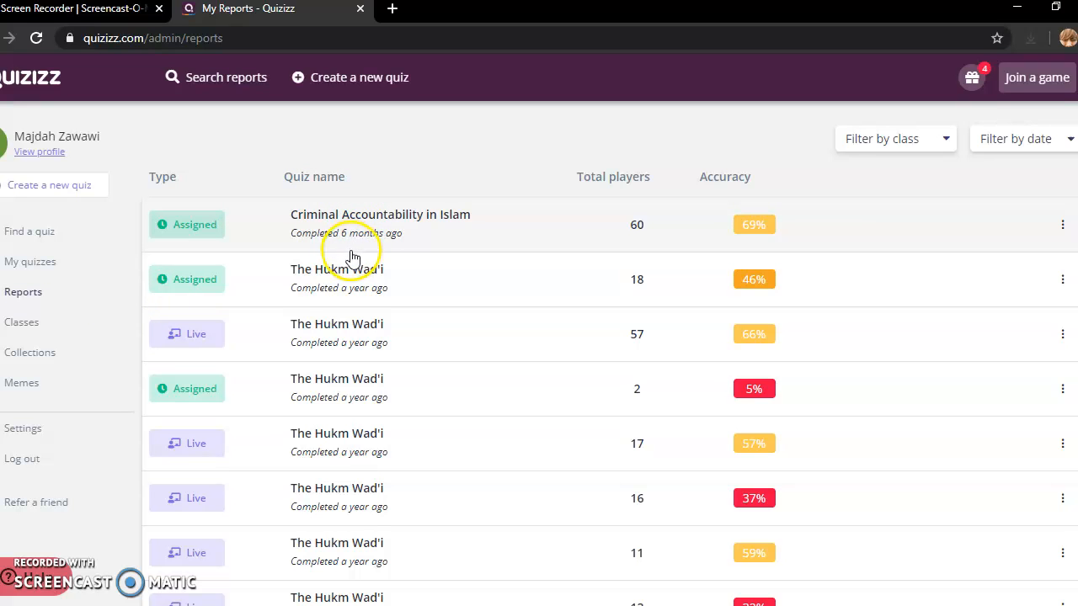
pyautogui.click(371, 215)
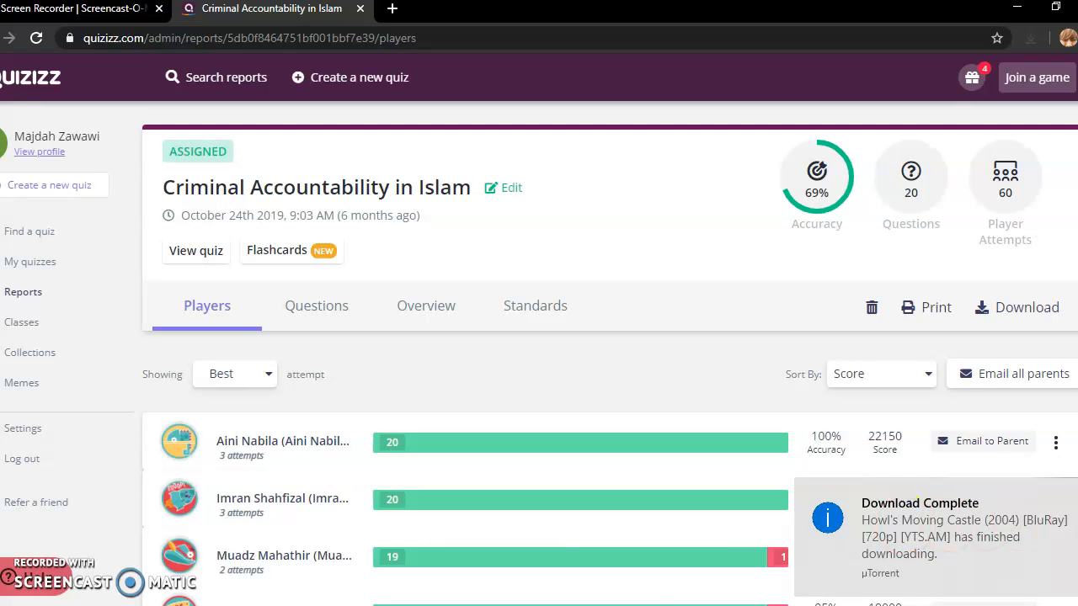
# - Dismiss the download notification and switch the report to its per-question Overview grid
pyautogui.click(1077, 493)
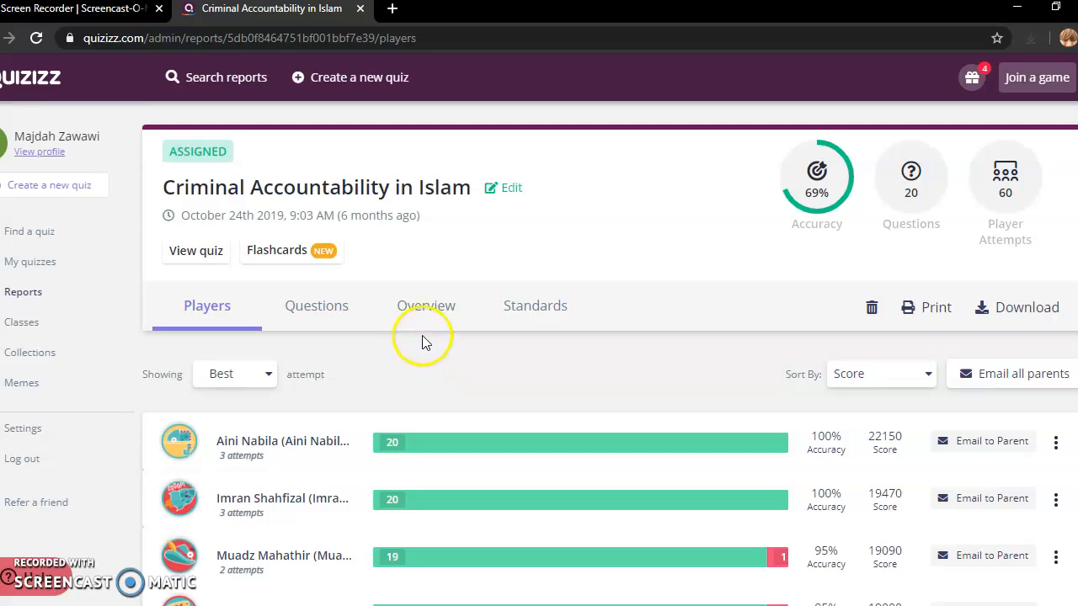
pyautogui.click(430, 308)
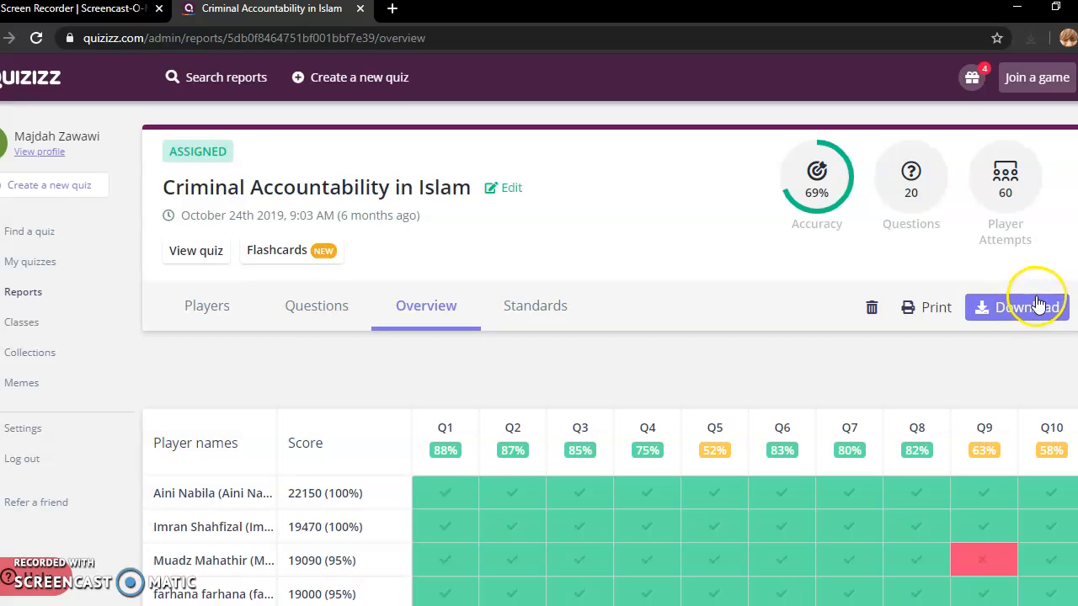
# - Show the Print/Download choices: Questions summary, Players summary and All player reports
pyautogui.click(936, 310)
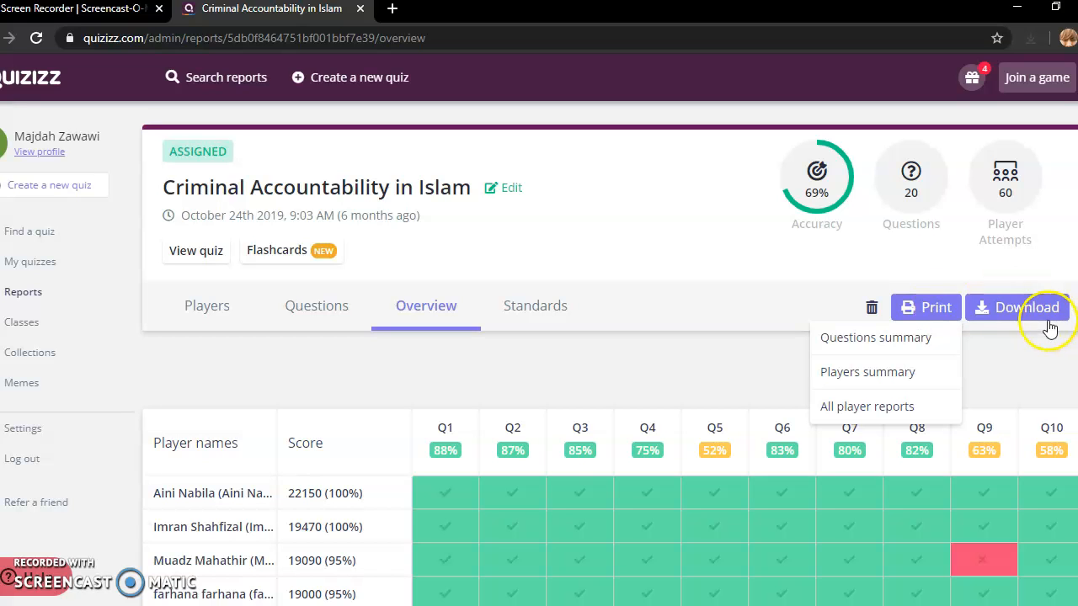
# - Download a report summary, then go back to the report's Players view
pyautogui.click(1024, 307)
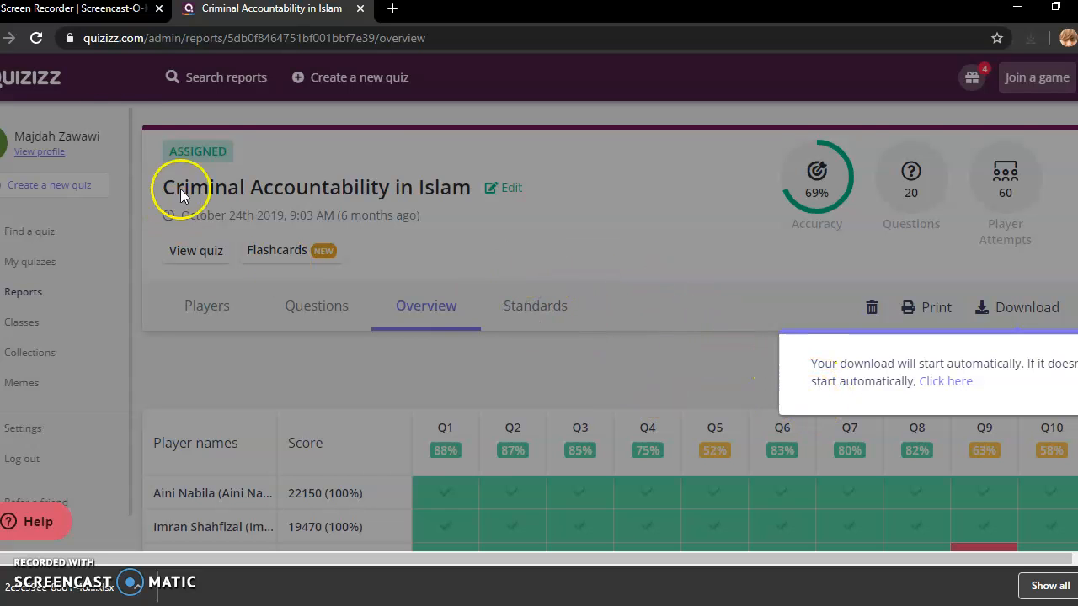
pyautogui.click(8, 38)
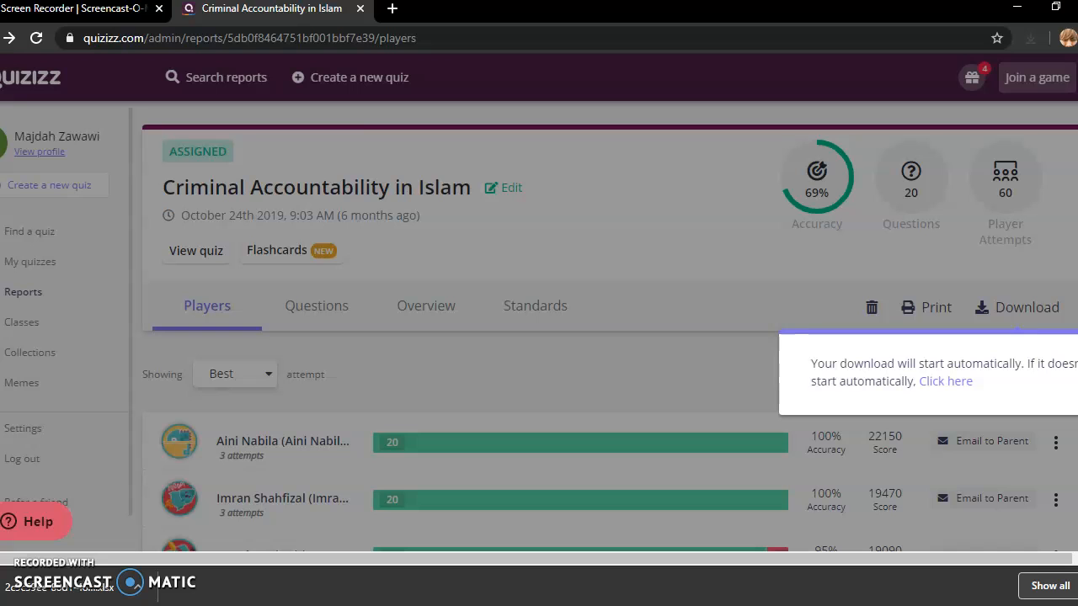
# - Close the browser's download bar to see the players ranked by score
pyautogui.click(1077, 586)
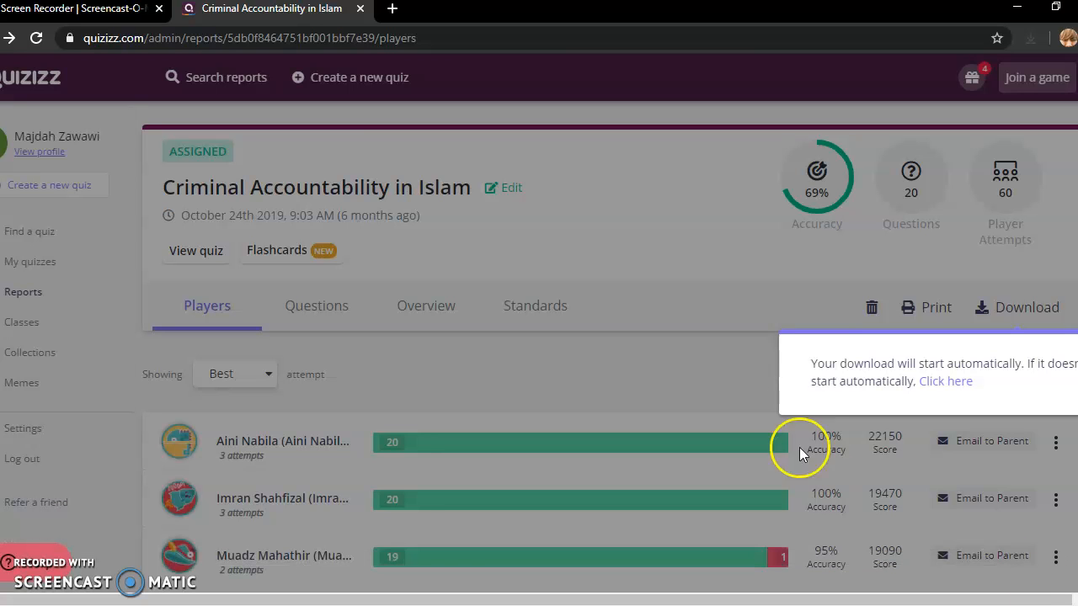